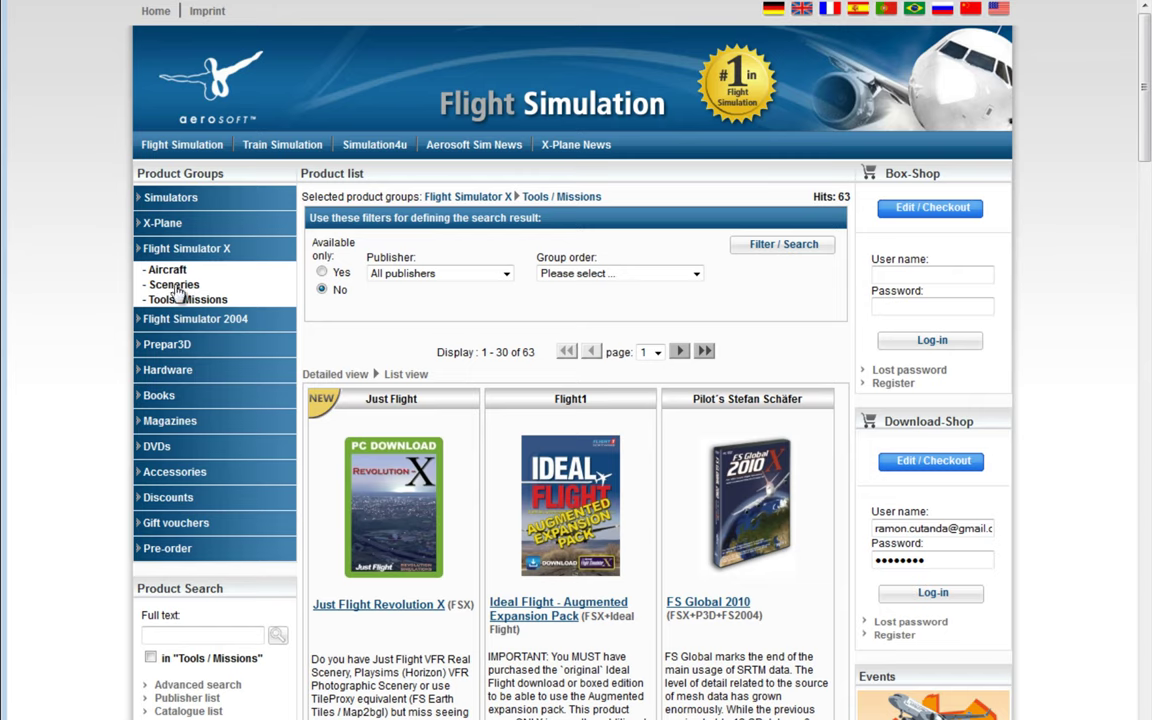
# Scroll the Tools / Missions list down to the Professional Flight Planner X entry at 49,99 €
pyautogui.scroll(-15, 345, 277)
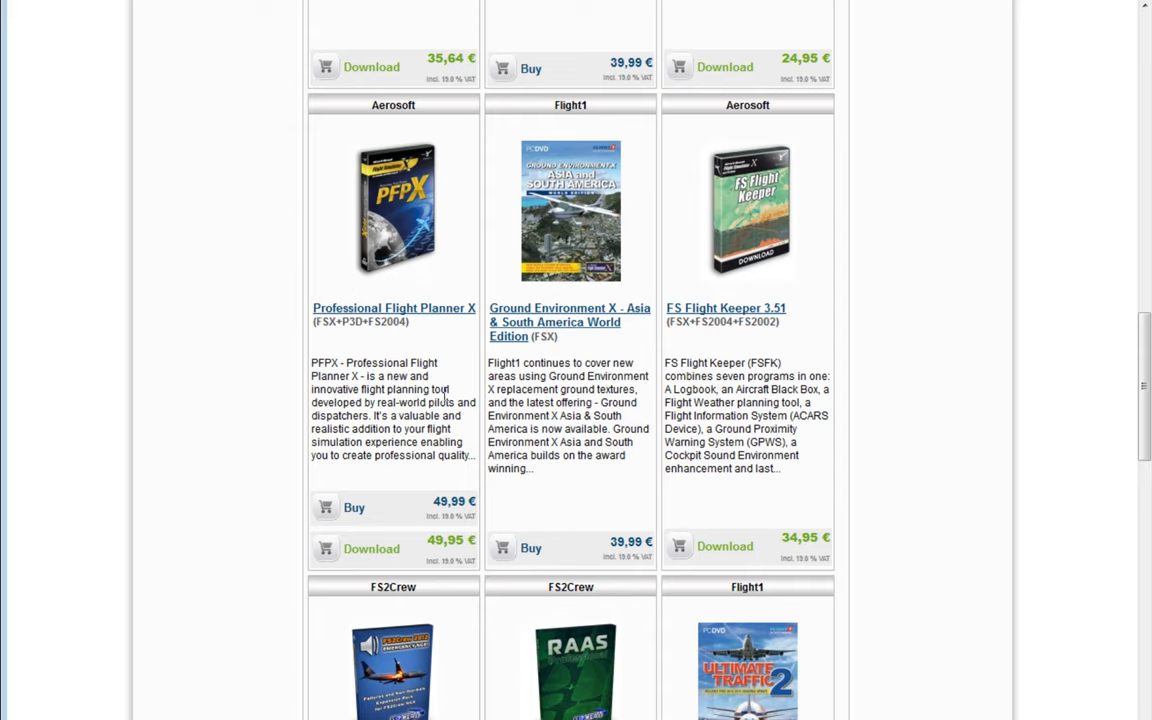
# Open the Professional Flight Planner X product page and scroll through its introduction and features
pyautogui.click(398, 350)
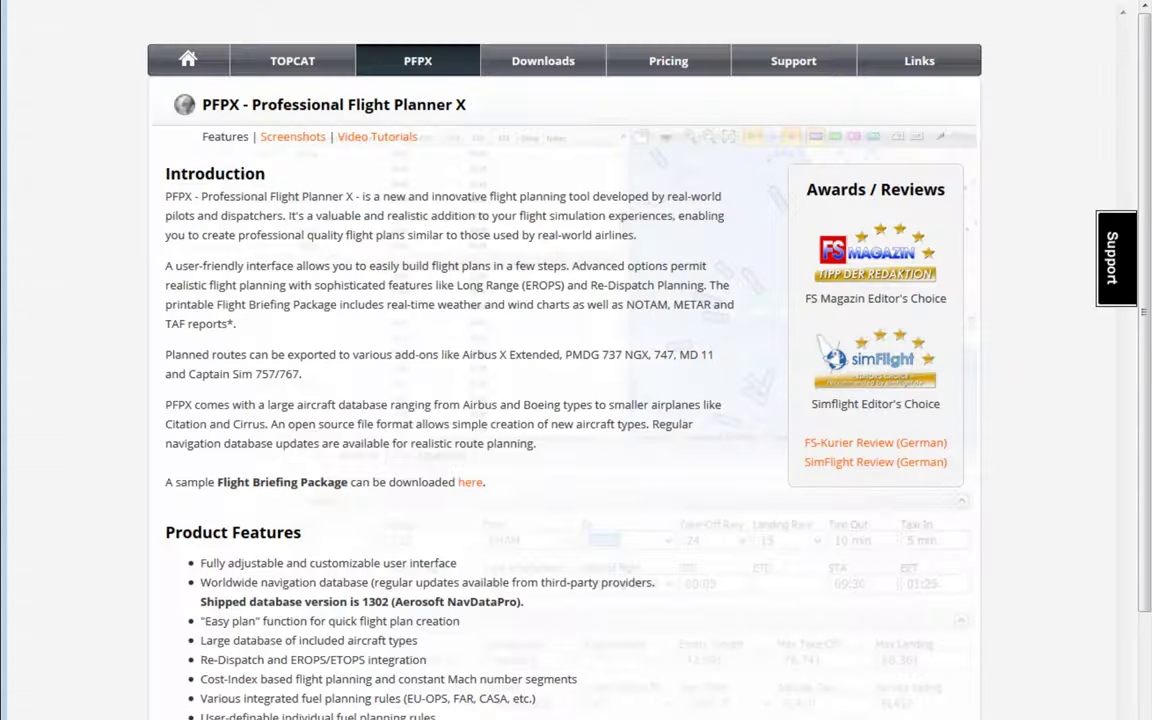
pyautogui.scroll(-4, 155, 187)
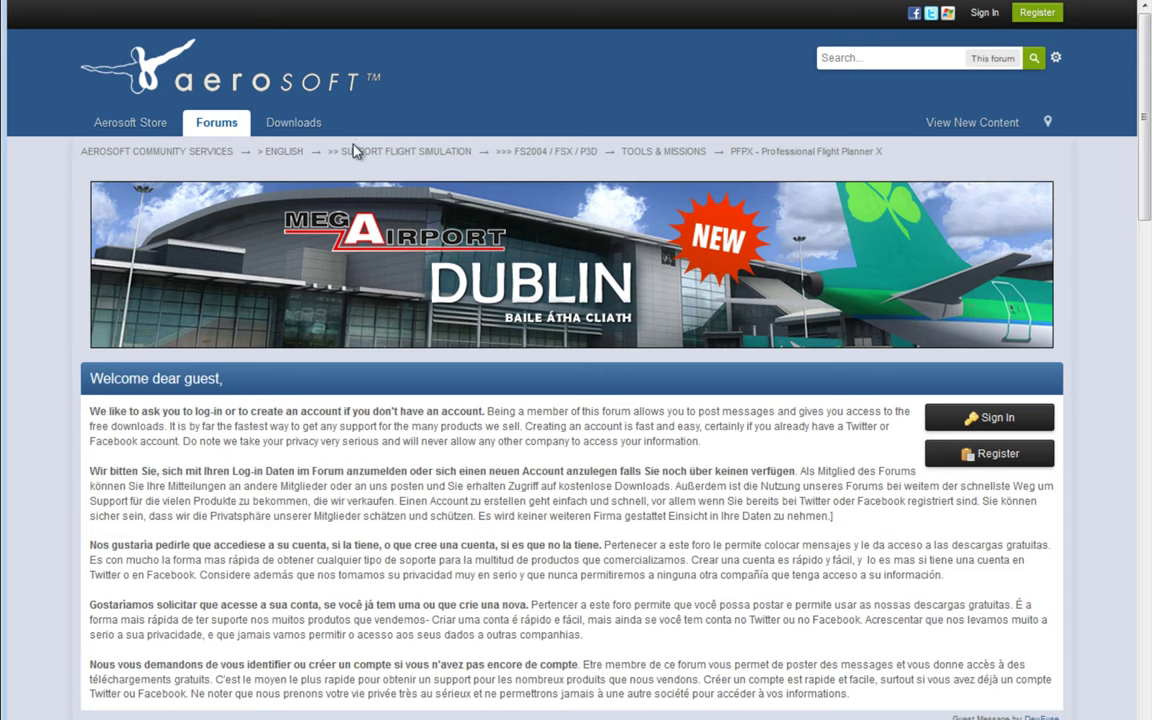
# Scroll through the forum's PFPX support topics and back up to the top
pyautogui.scroll(-5, 280, 365)
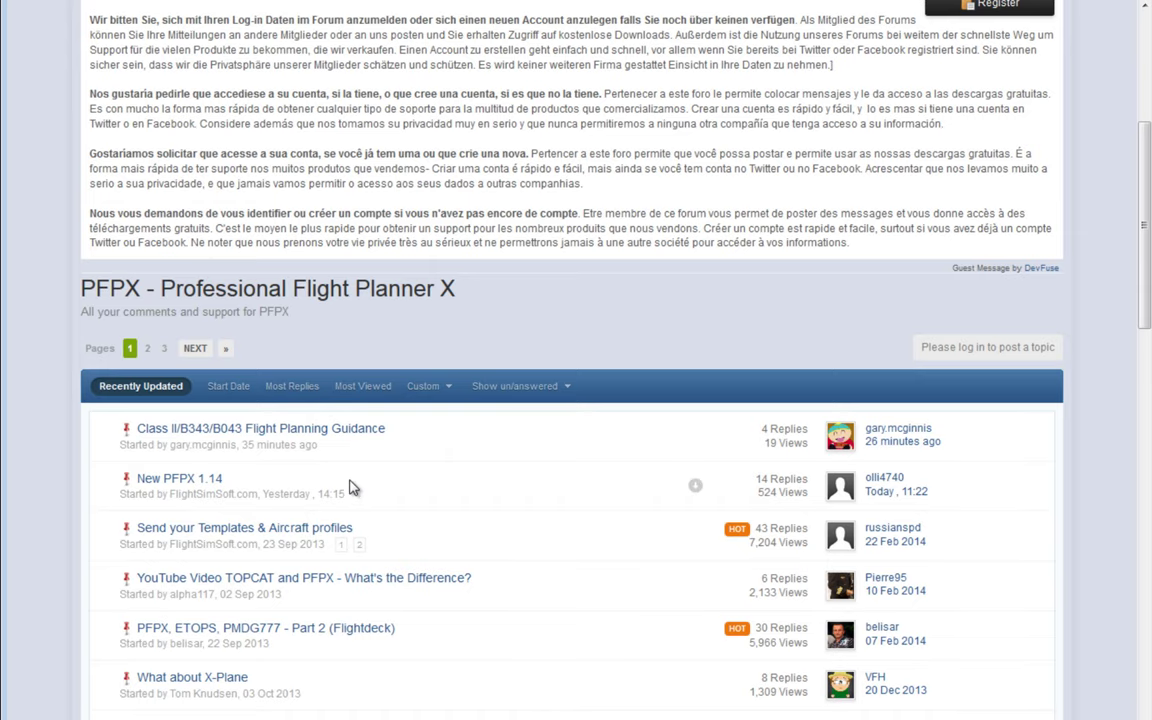
pyautogui.scroll(5, 352, 485)
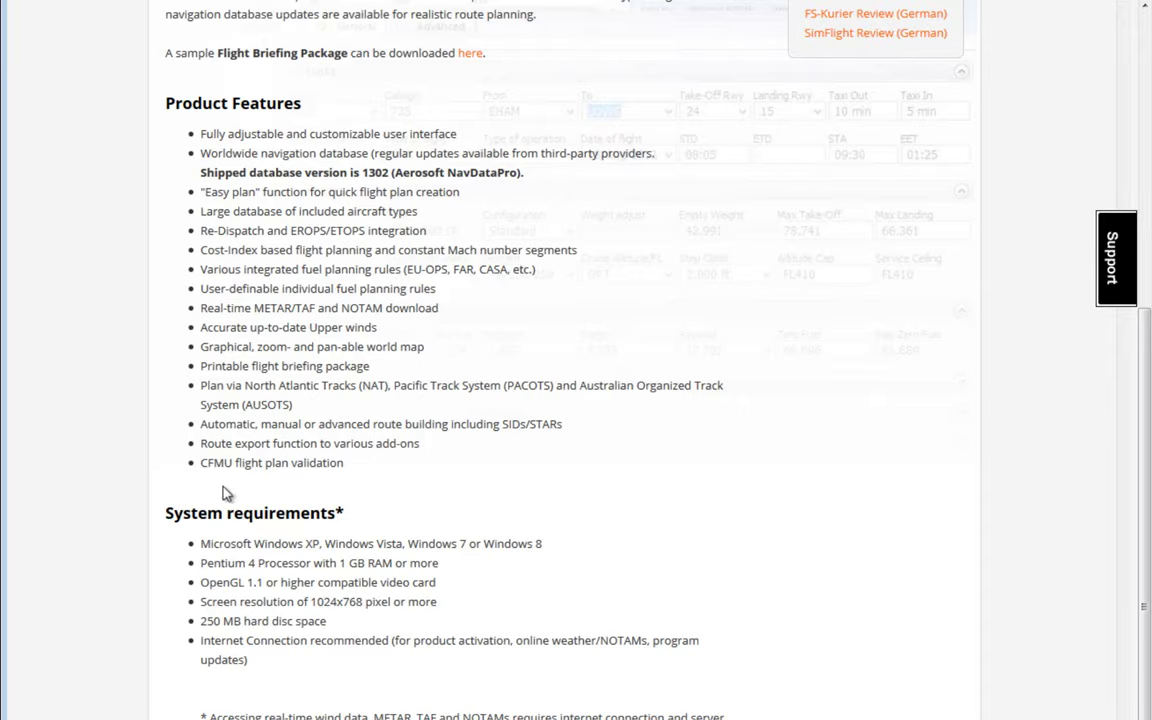
pyautogui.scroll(4, 216, 480)
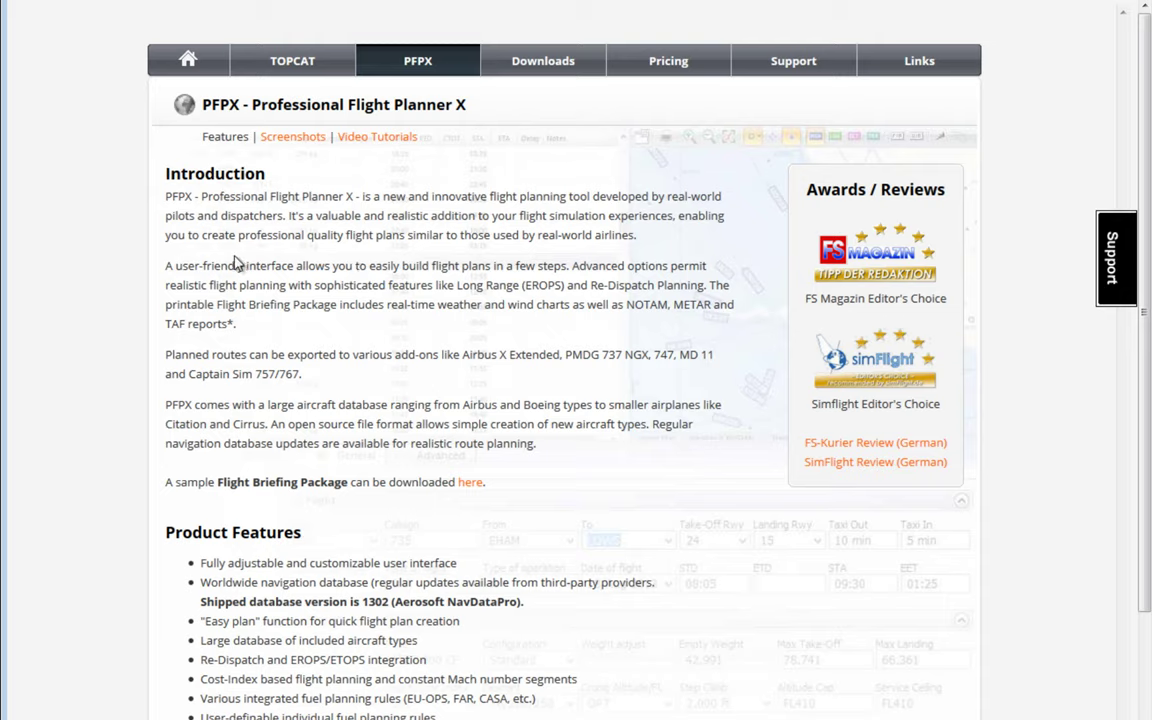
# Review the 44.6 MB PFPX 1.14 update and TOPCAT downloads, then go to the Pricing page
pyautogui.click(546, 75)
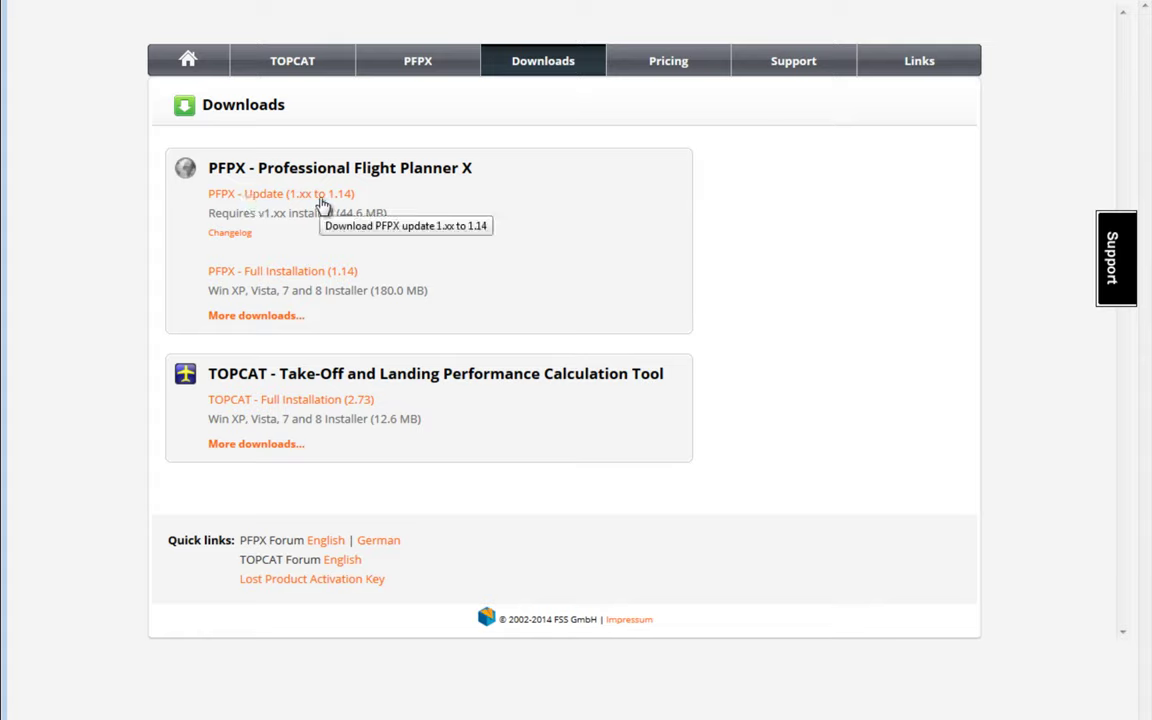
pyautogui.moveTo(337, 213); pyautogui.dragTo(387, 213)
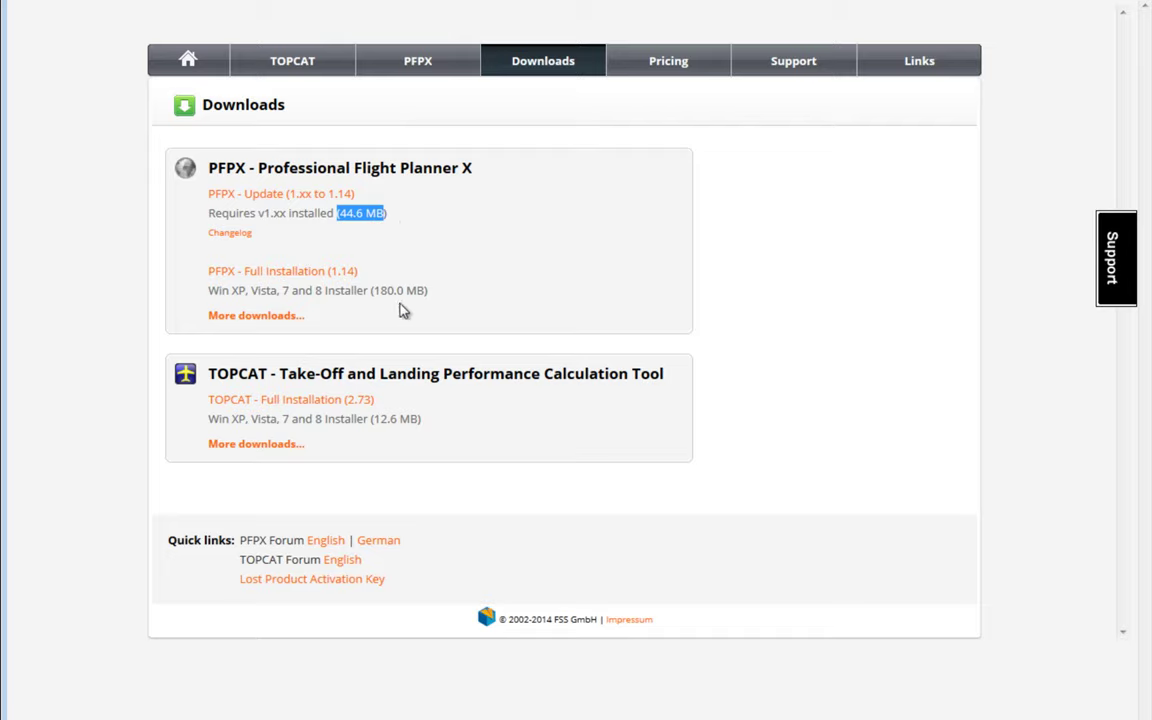
pyautogui.click(230, 238)
pyautogui.moveTo(207, 374); pyautogui.dragTo(263, 374)
pyautogui.click(263, 375)
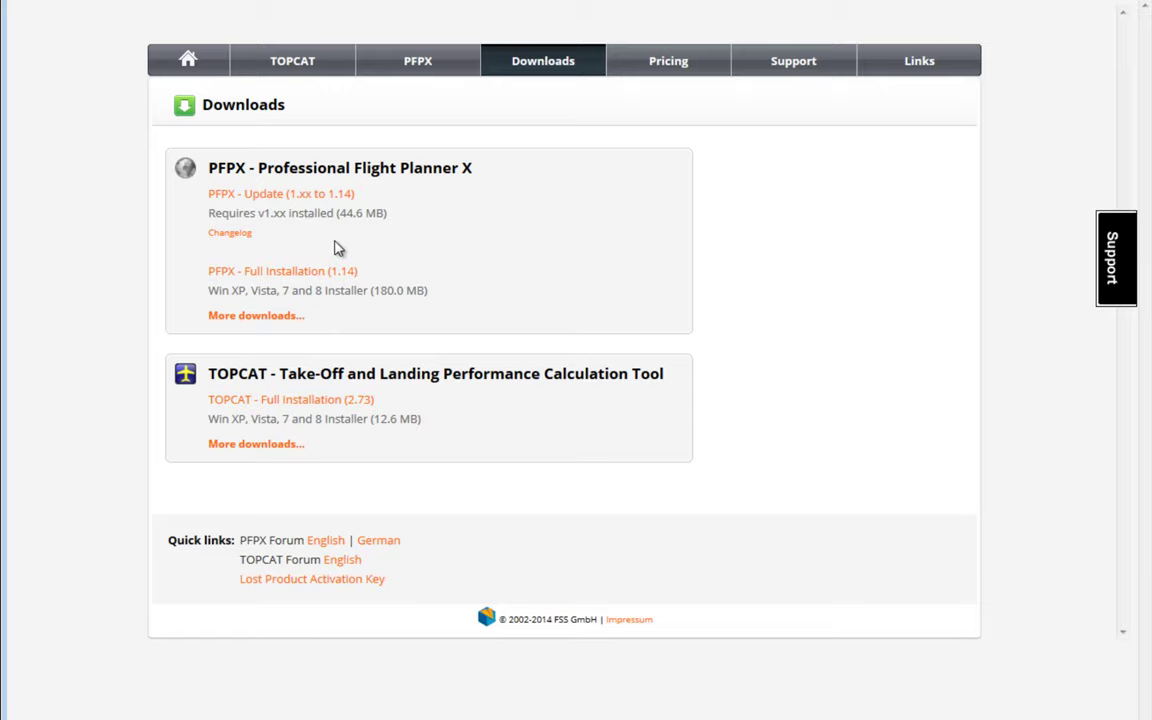
pyautogui.click(668, 60)
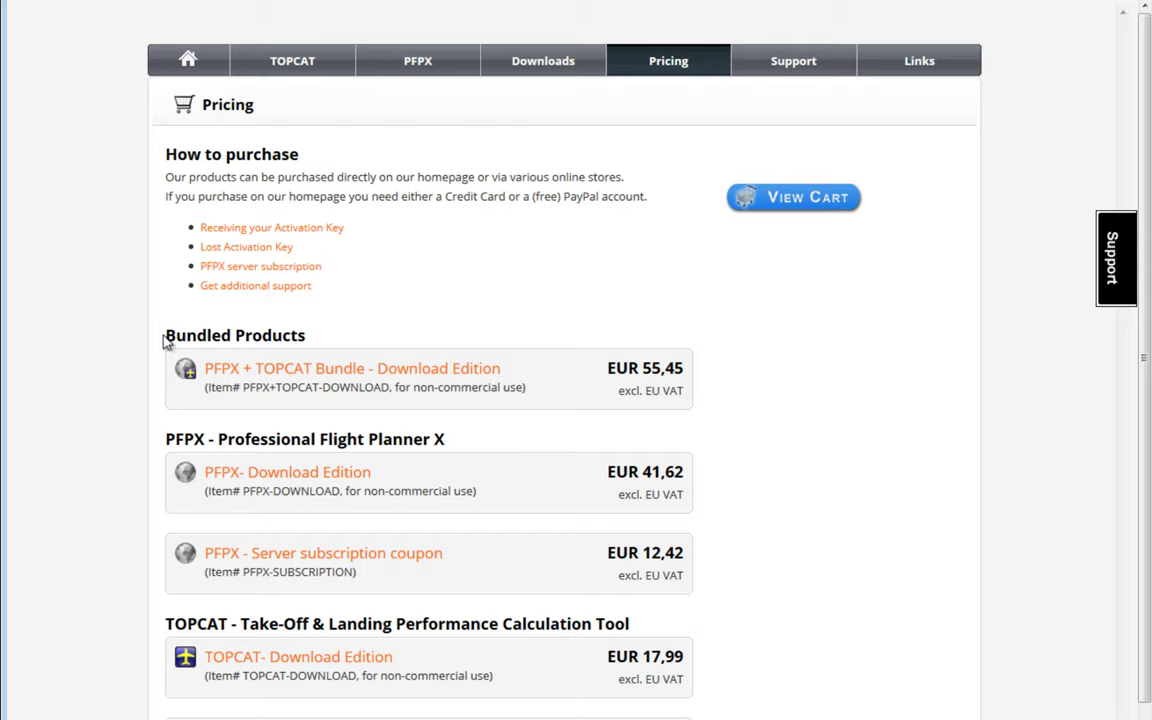
# Highlight the Bundled Products prices, then select the AS_PFPX_V114.exe installer on the desktop
pyautogui.moveTo(165, 341); pyautogui.dragTo(314, 342)
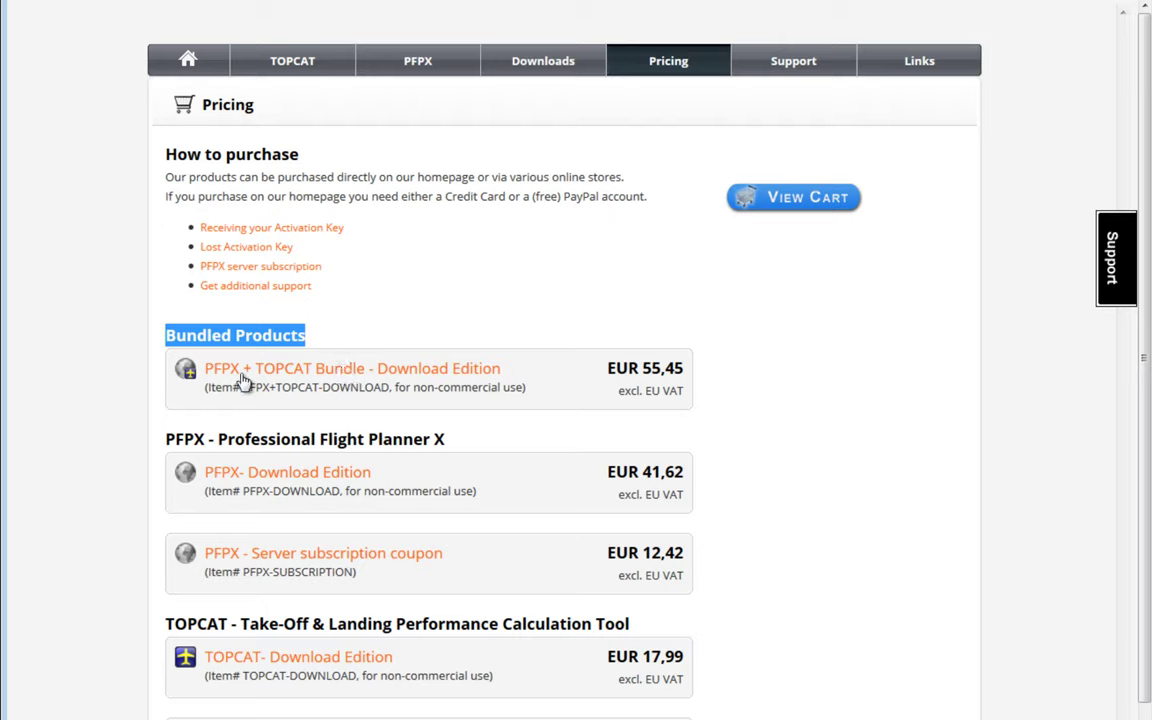
pyautogui.click(330, 336)
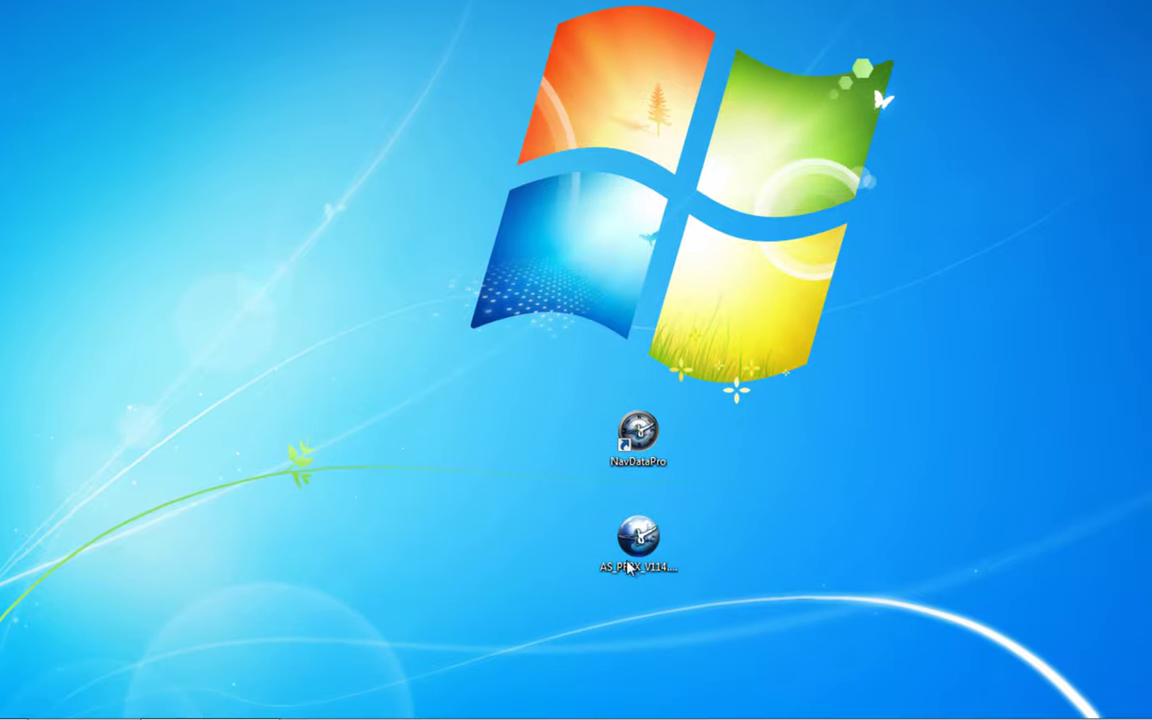
pyautogui.click(665, 542)
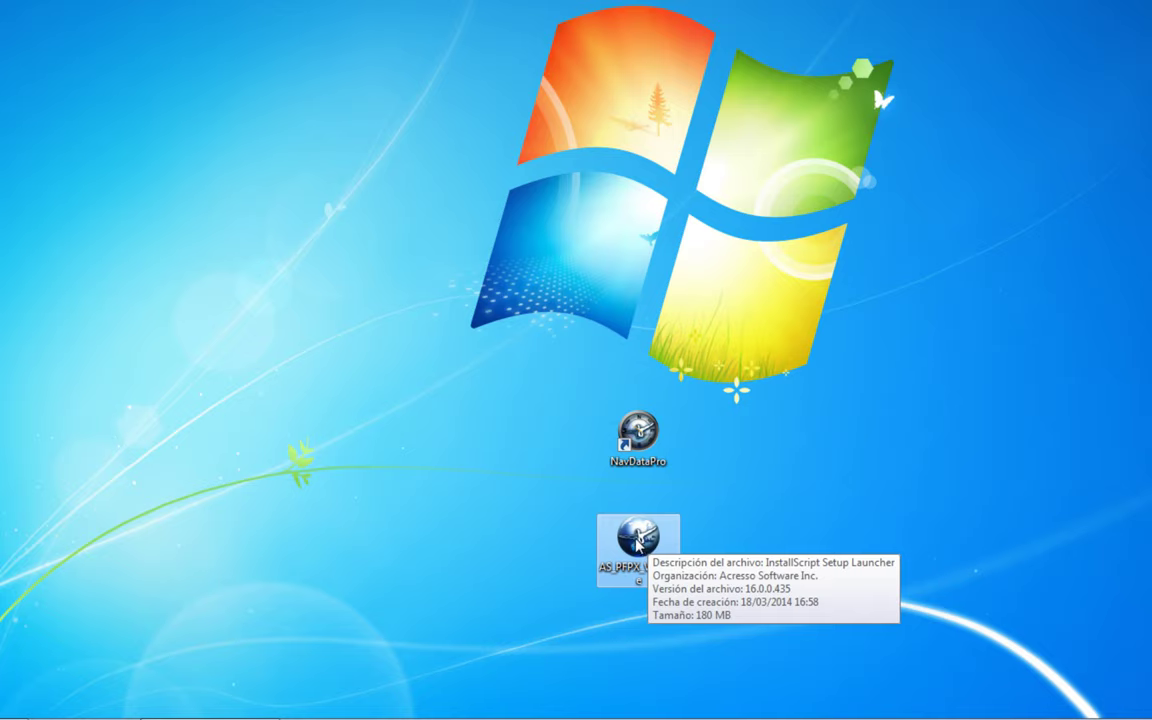
# Run AS_PFPX_V114.exe as administrator with English (Inglés) as the setup language
pyautogui.rightClick(637, 541)
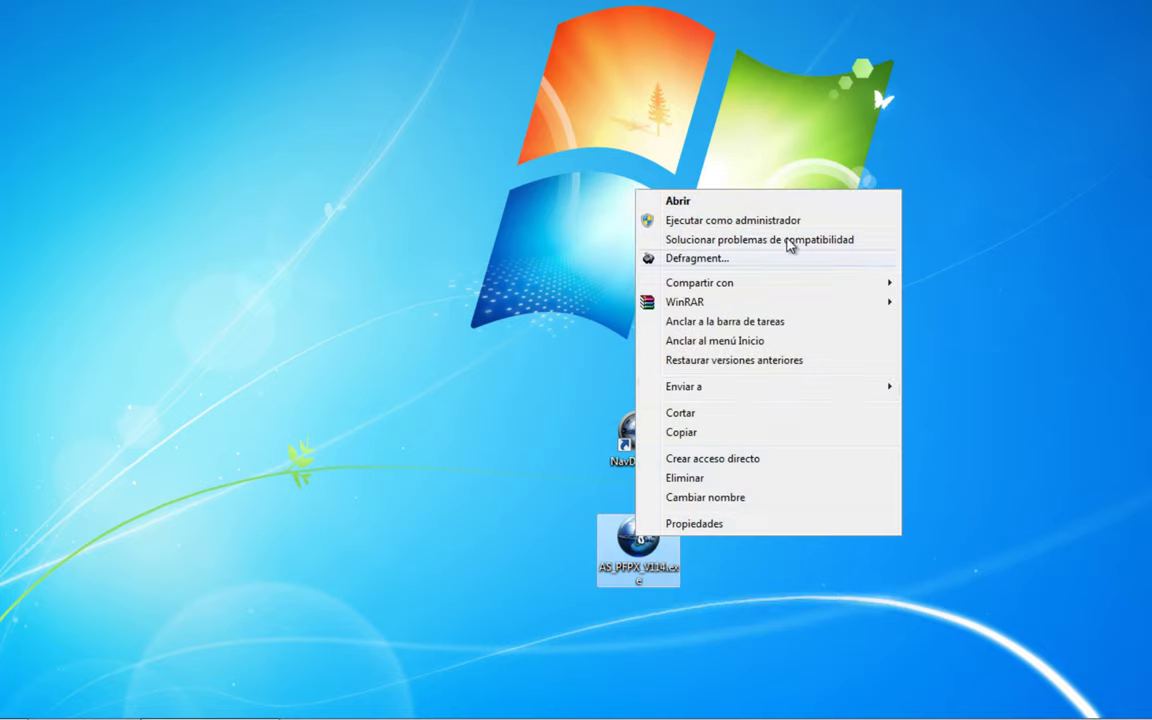
pyautogui.click(690, 224)
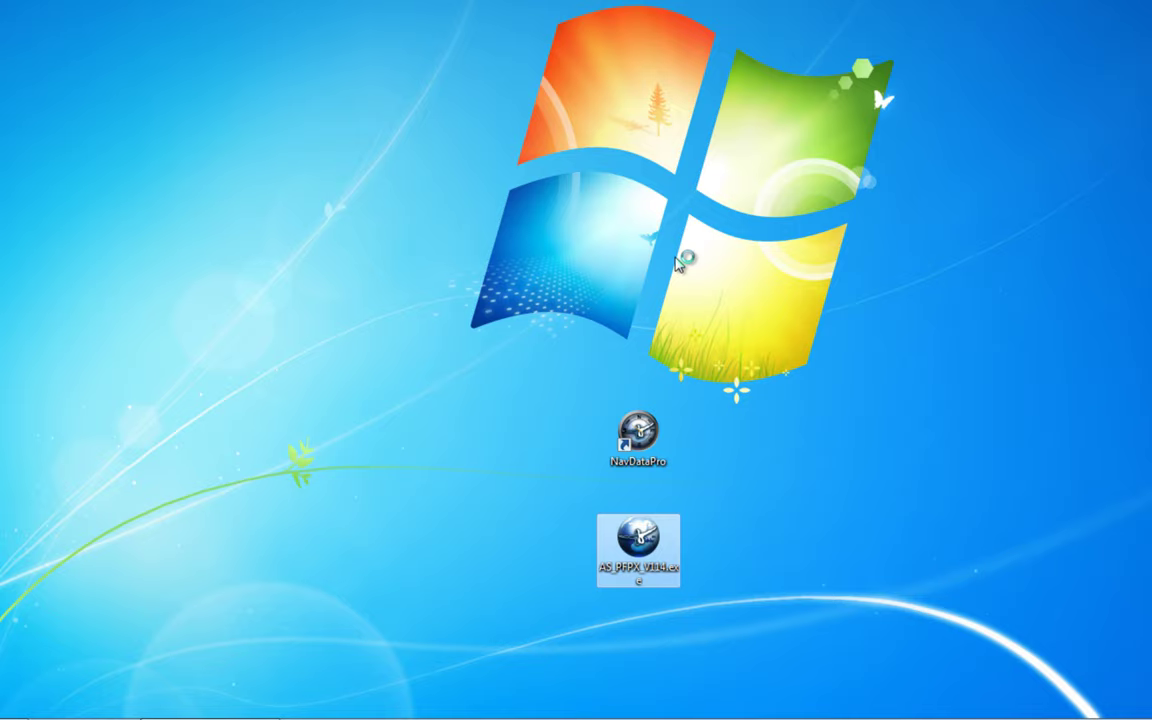
pyautogui.click(616, 213)
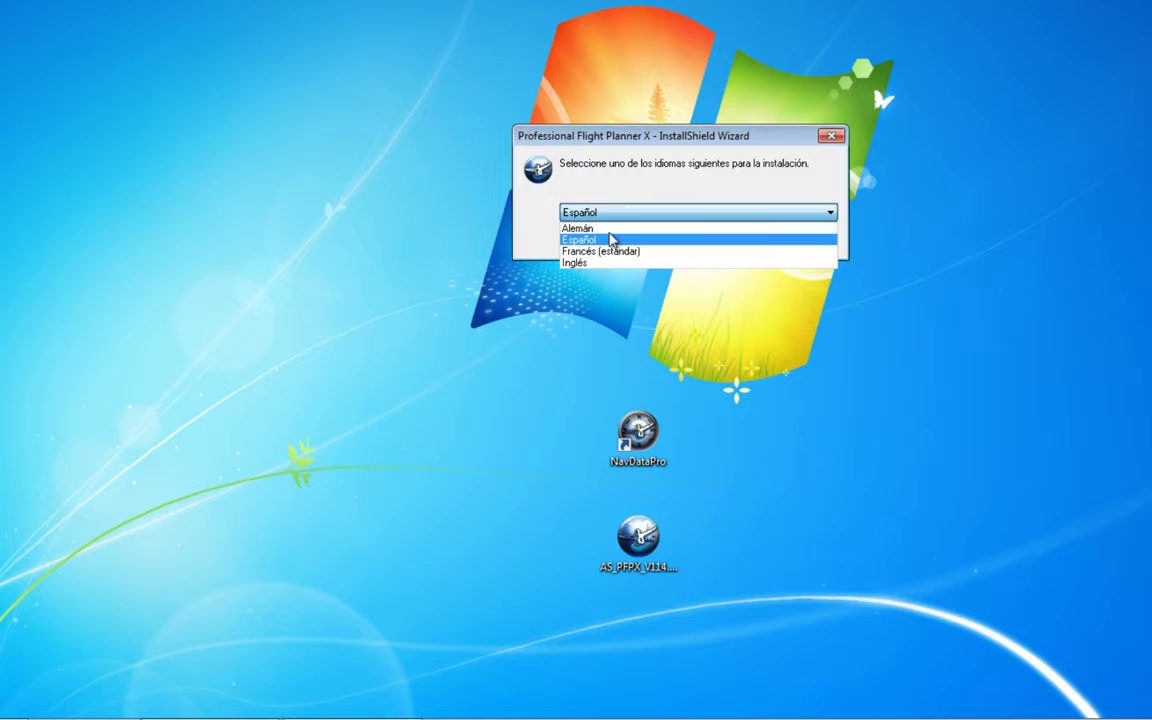
pyautogui.click(587, 263)
pyautogui.click(724, 241)
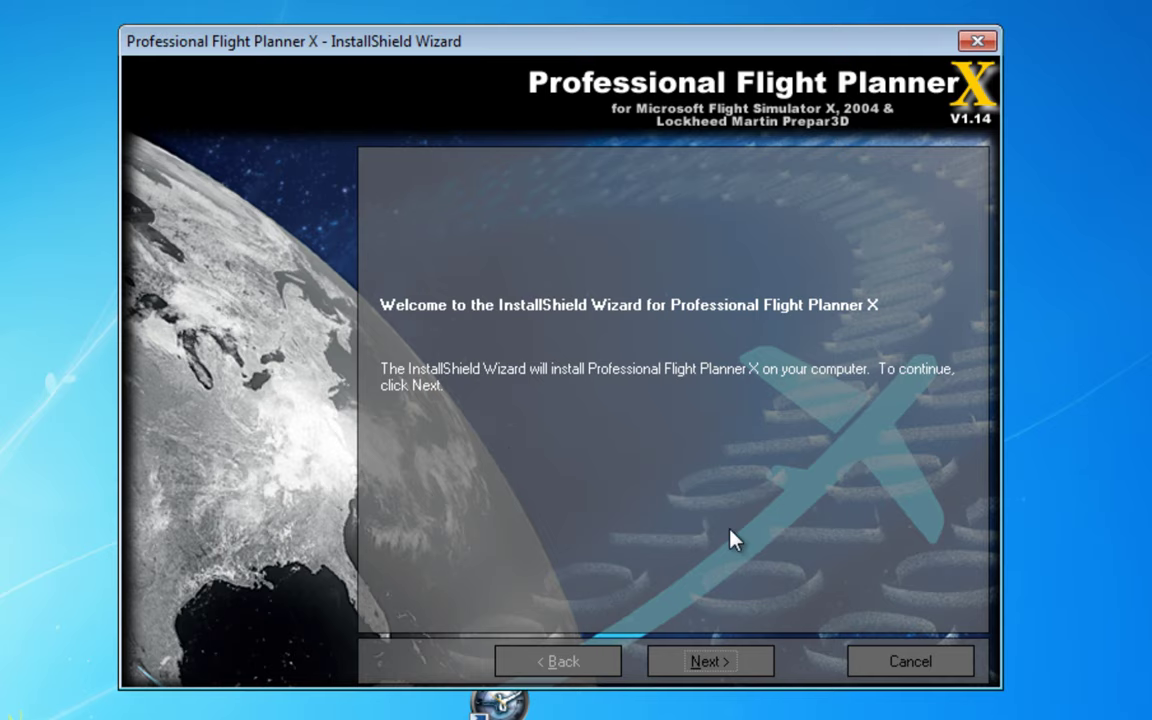
# Accept the PFPX license terms and confirm the administrator-rights notice with Aceptar
pyautogui.click(716, 662)
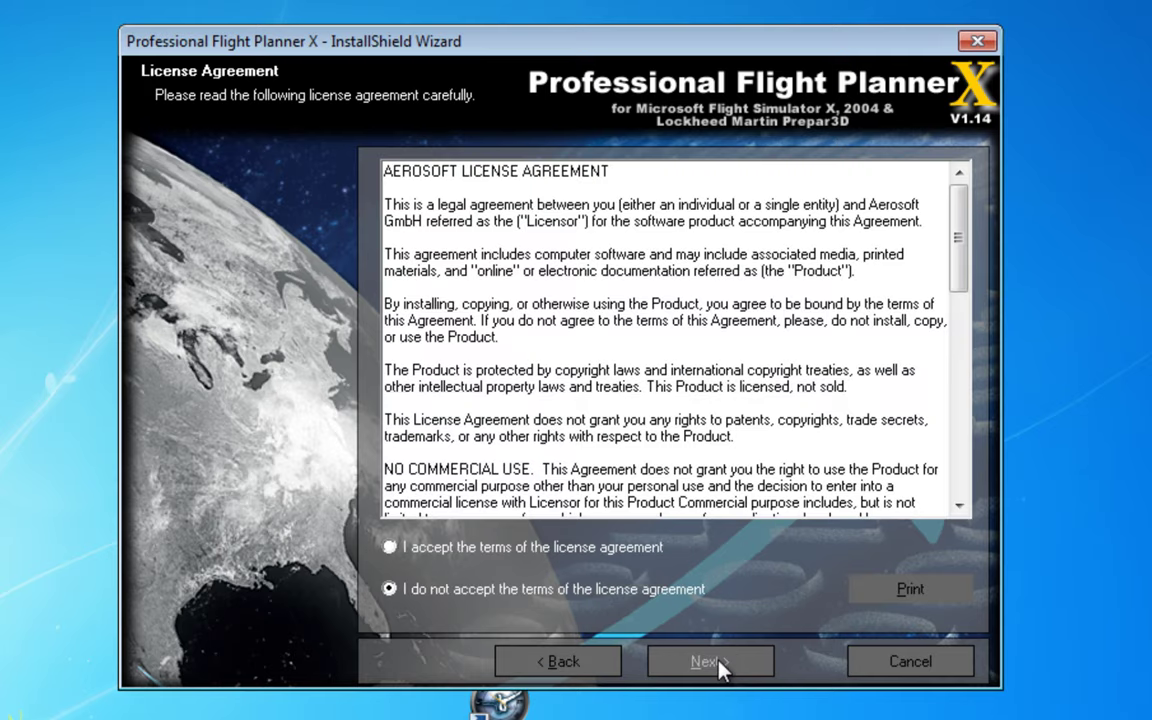
pyautogui.click(560, 548)
pyautogui.click(728, 670)
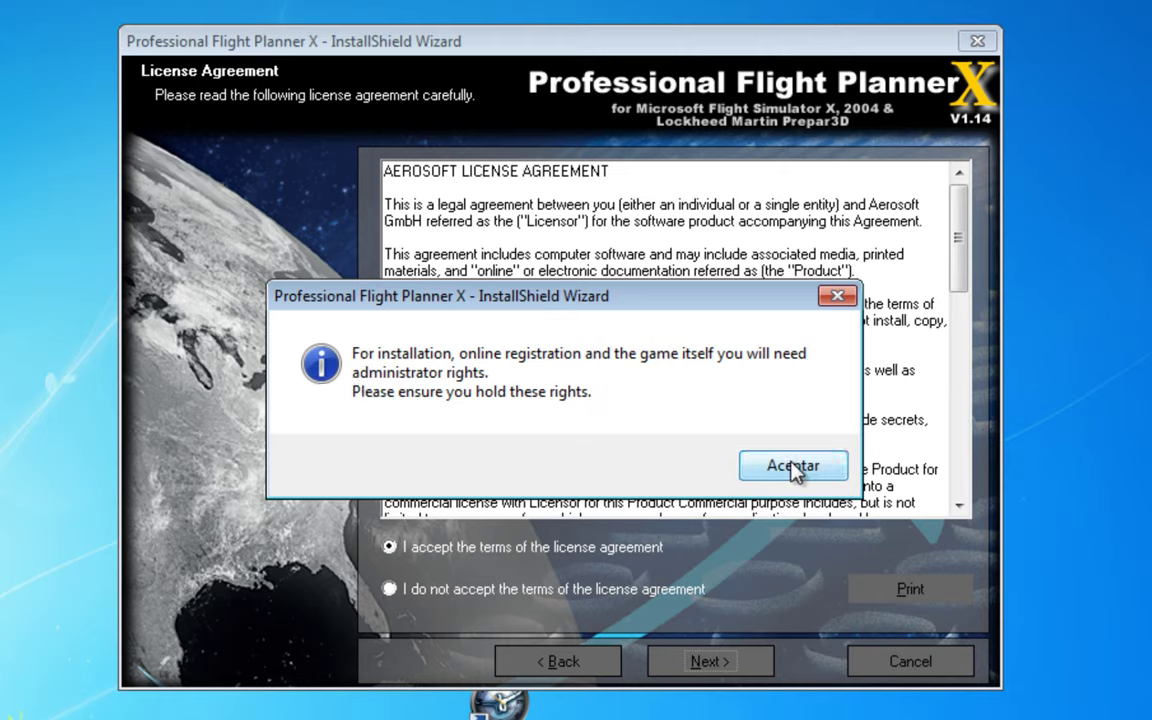
pyautogui.rightClick(503, 703)
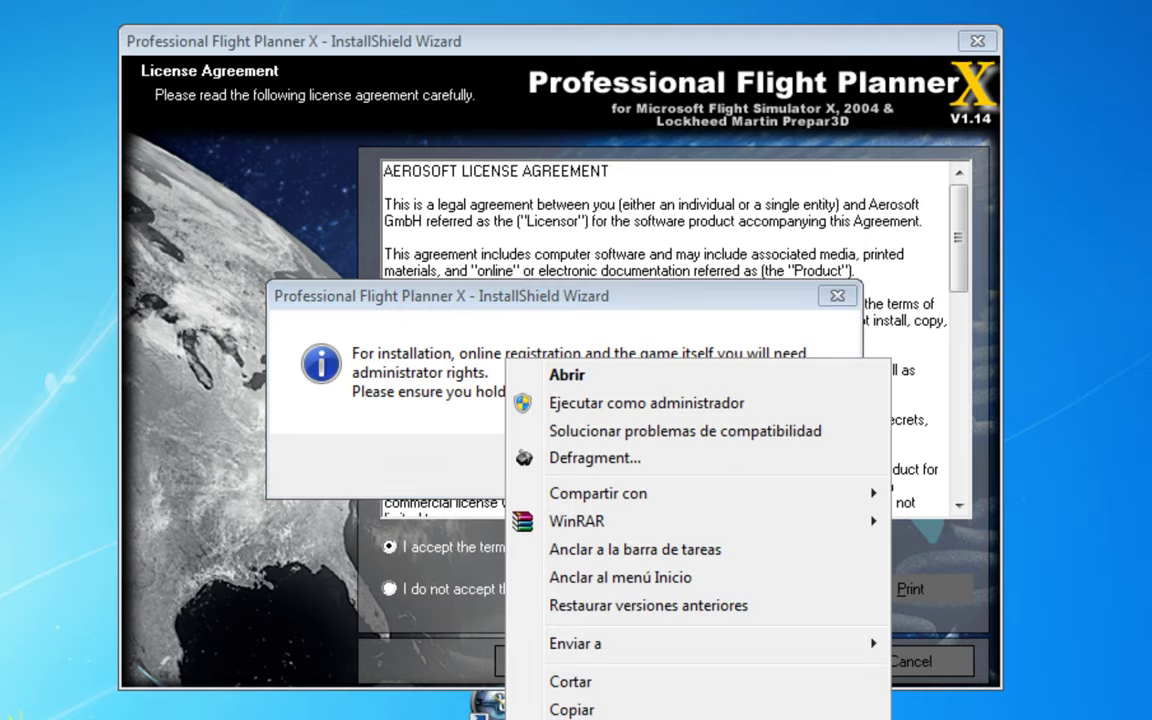
pyautogui.click(481, 393)
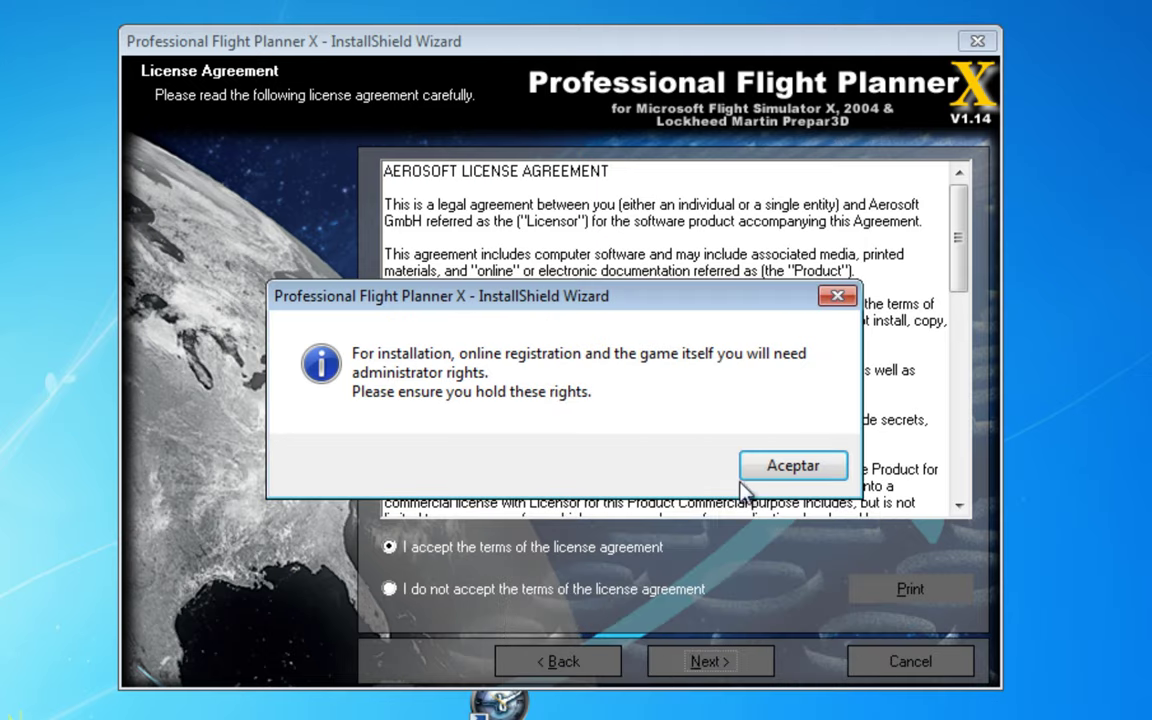
pyautogui.click(743, 478)
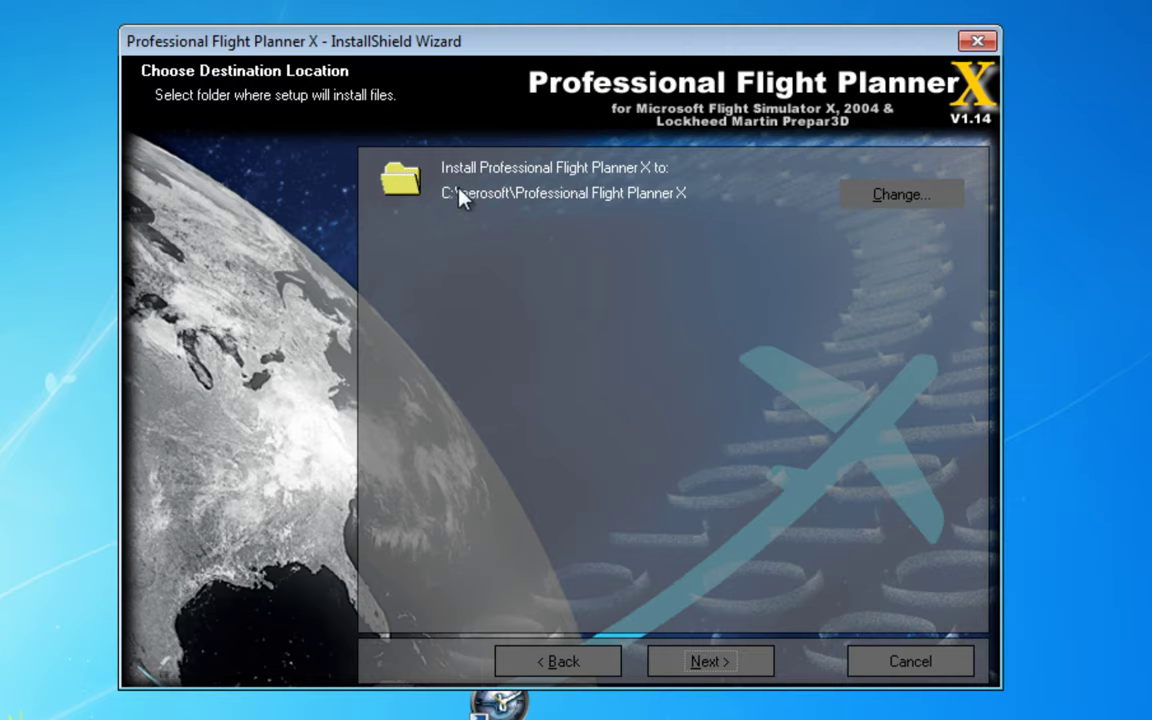
# Set the install folder to E:\FSX_Addons\Professional Flight Planner X and continue
pyautogui.click(903, 207)
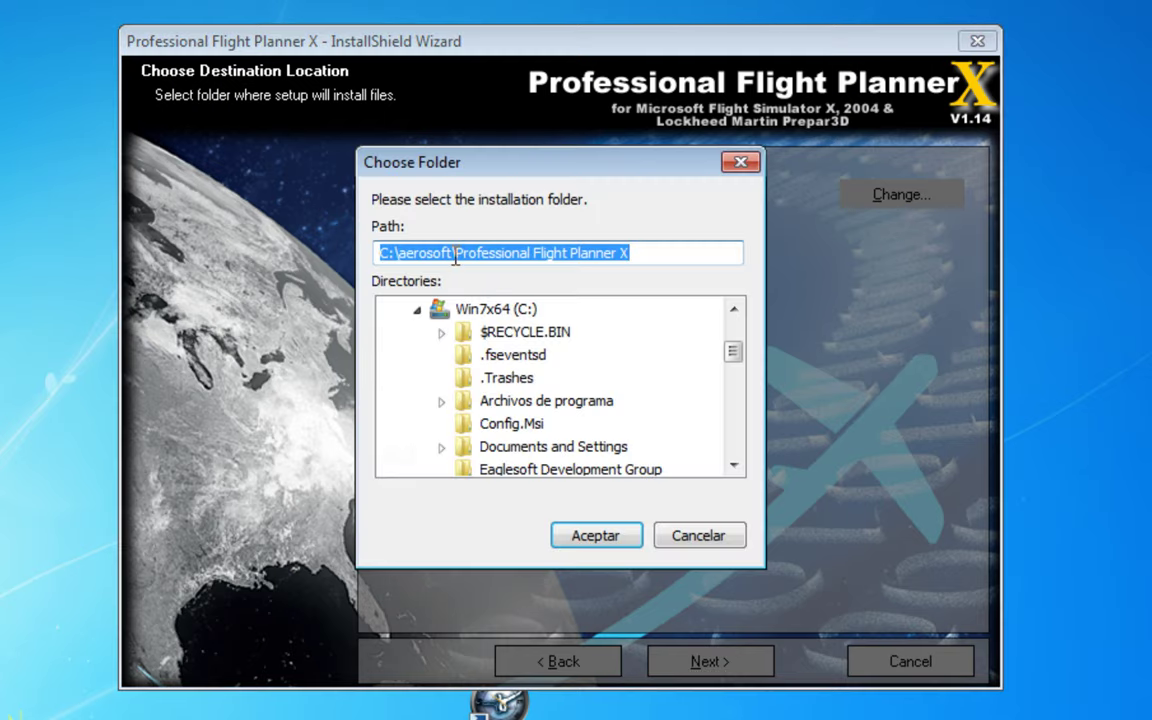
pyautogui.moveTo(450, 253); pyautogui.dragTo(740, 253)
pyautogui.hotkey('ctrl', 'c')
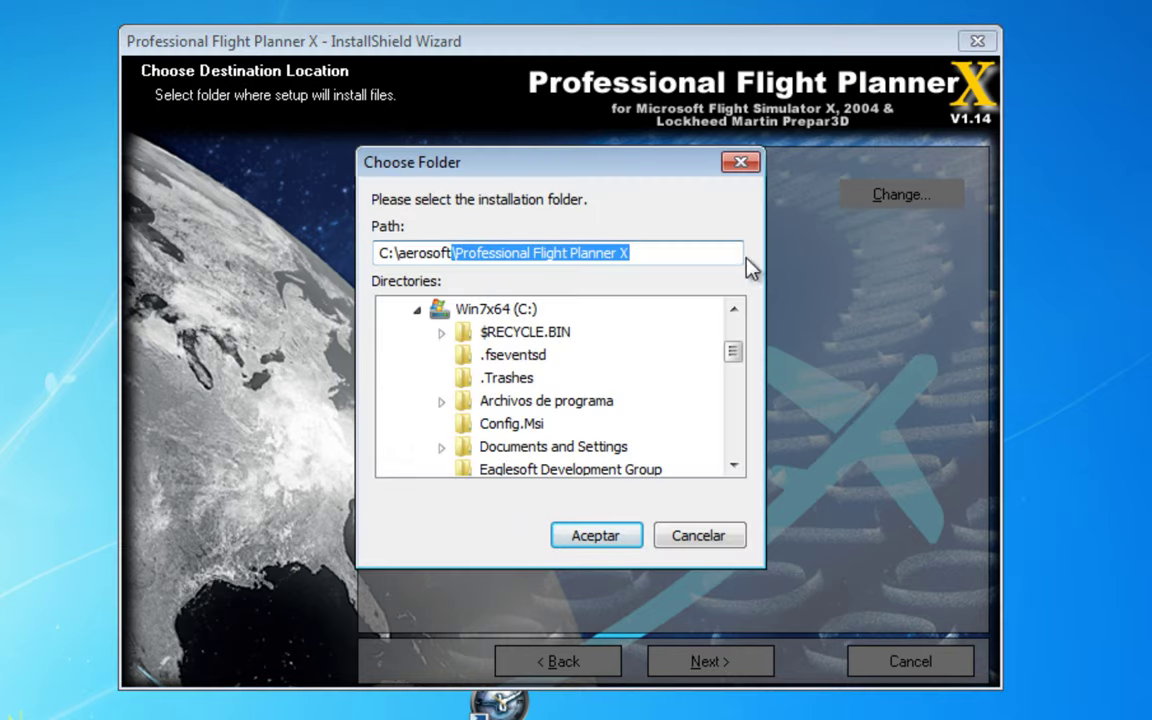
pyautogui.click(417, 309)
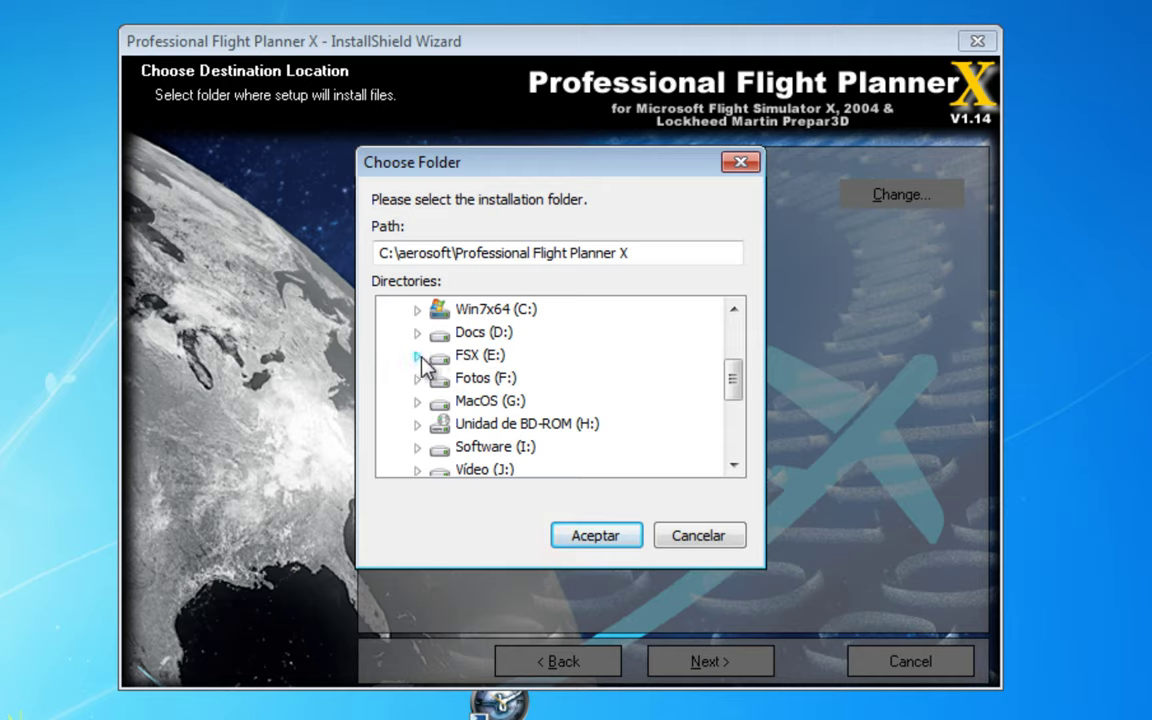
pyautogui.click(418, 356)
pyautogui.scroll(-1, 540, 398)
pyautogui.scroll(-1, 540, 398)
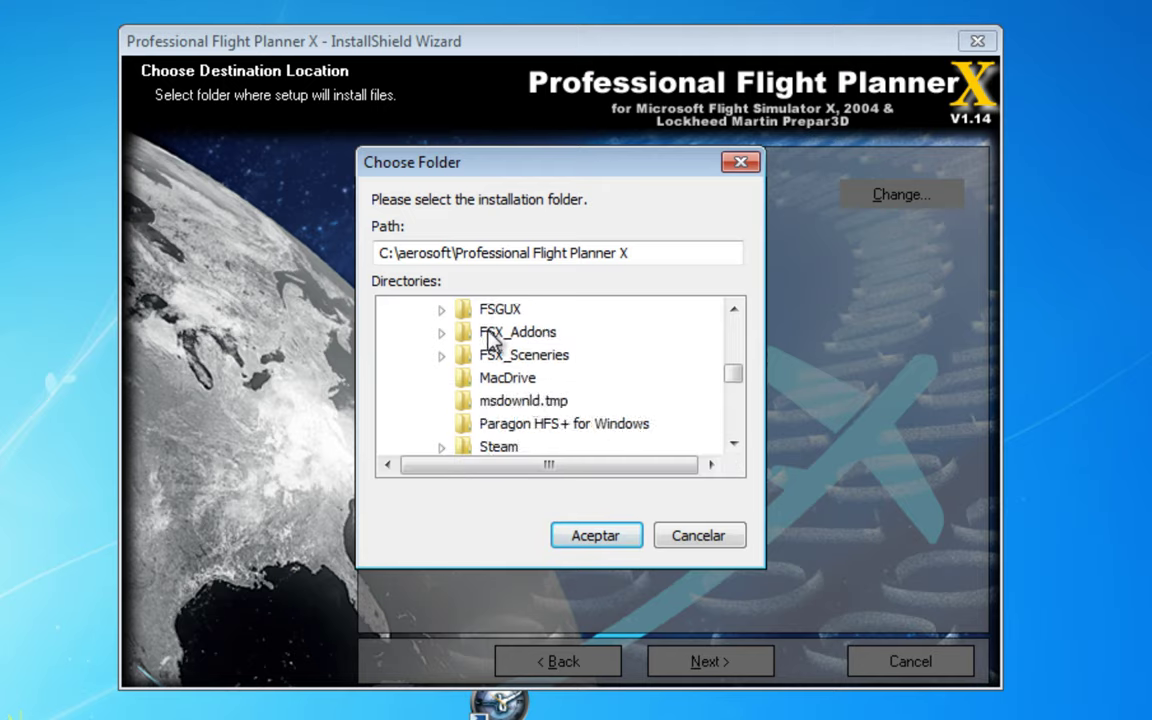
pyautogui.click(486, 331)
pyautogui.click(555, 261)
pyautogui.hotkey('ctrl', 'v')
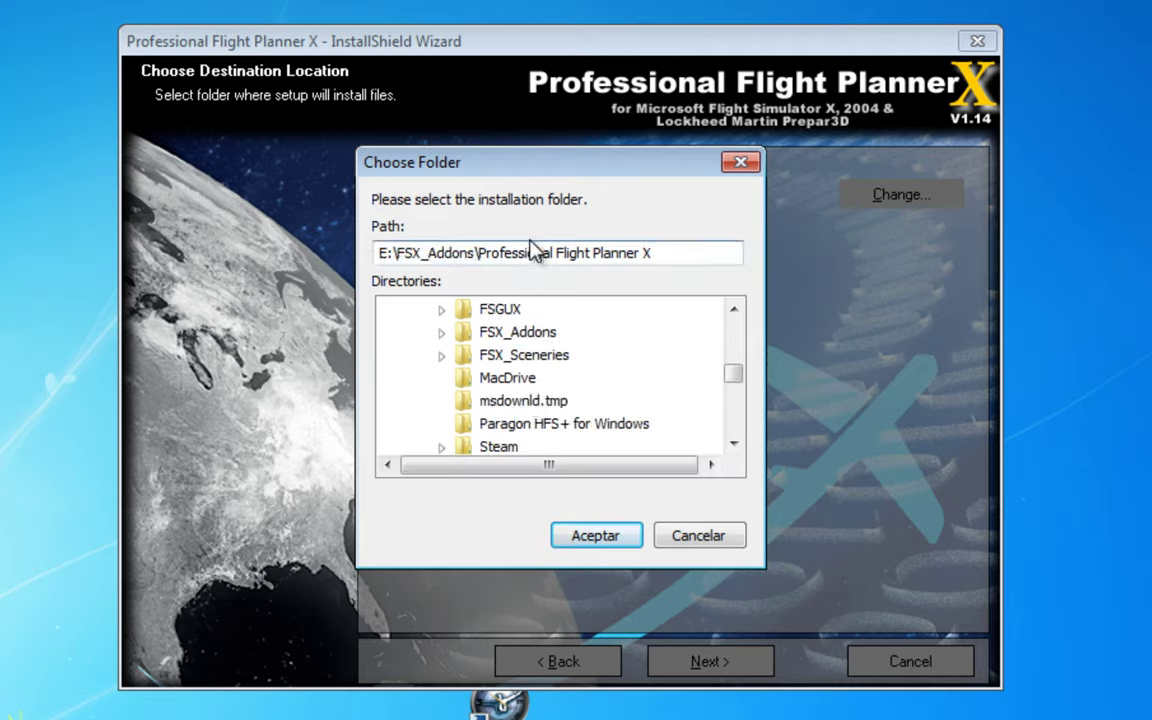
pyautogui.click(597, 537)
pyautogui.click(731, 672)
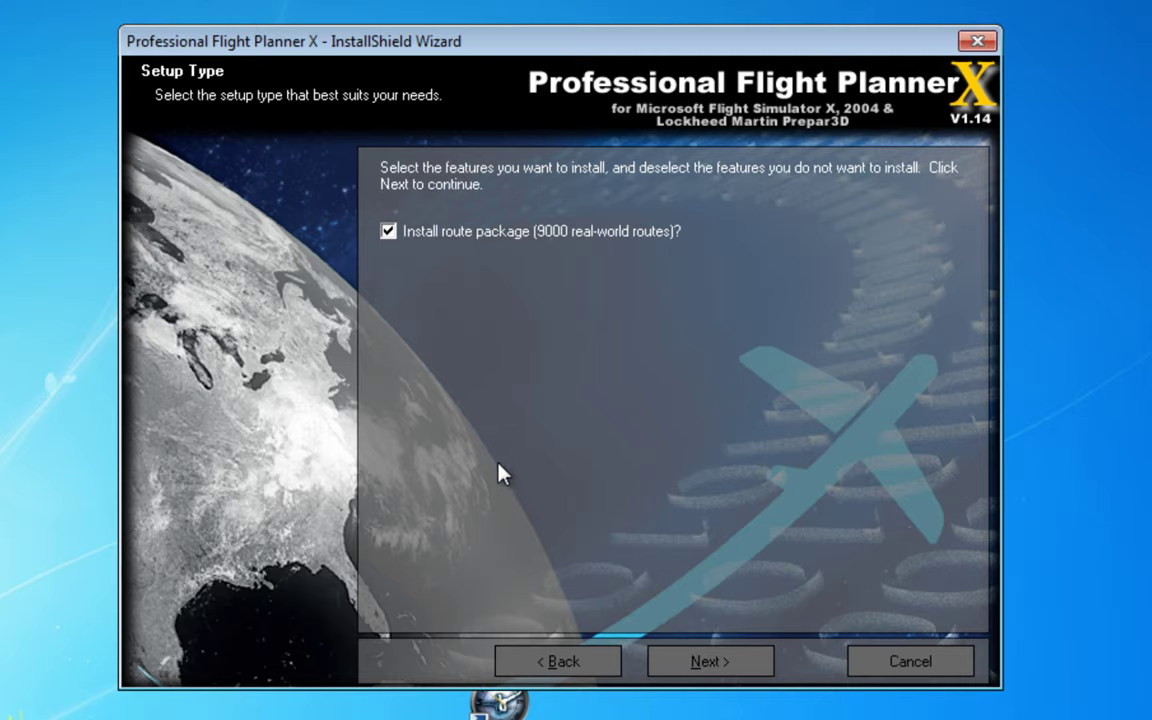
# Install PFPX with the 9000-route package and finish the wizard
pyautogui.click(740, 673)
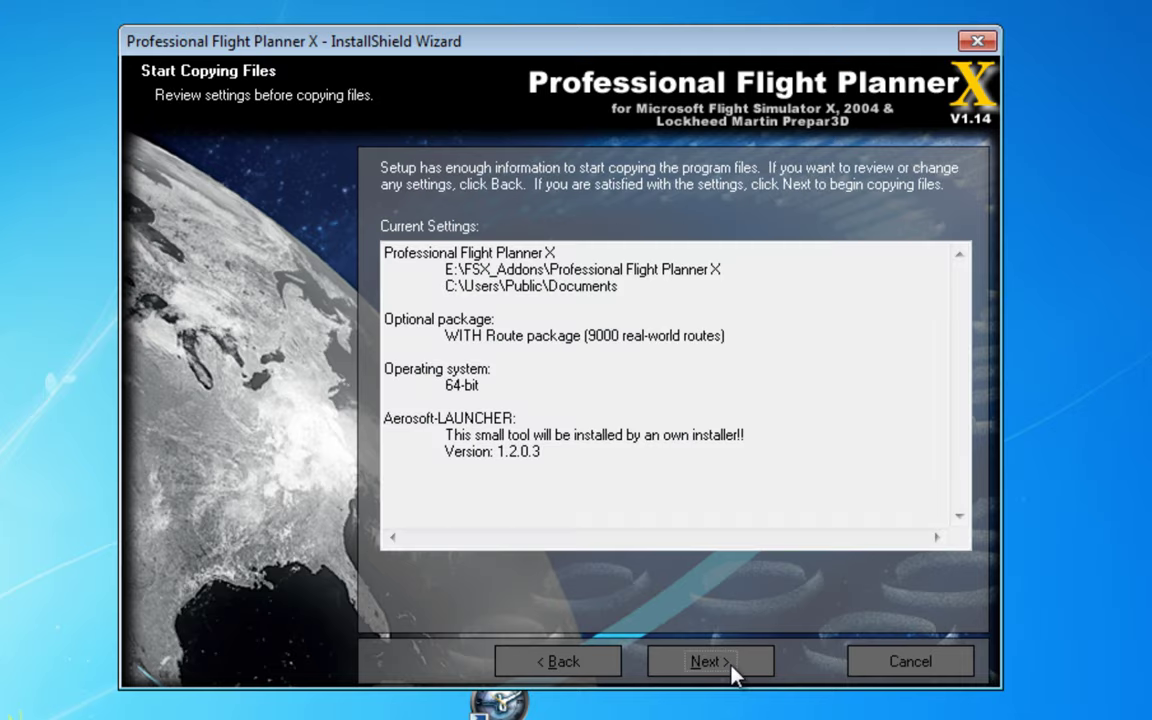
pyautogui.click(733, 674)
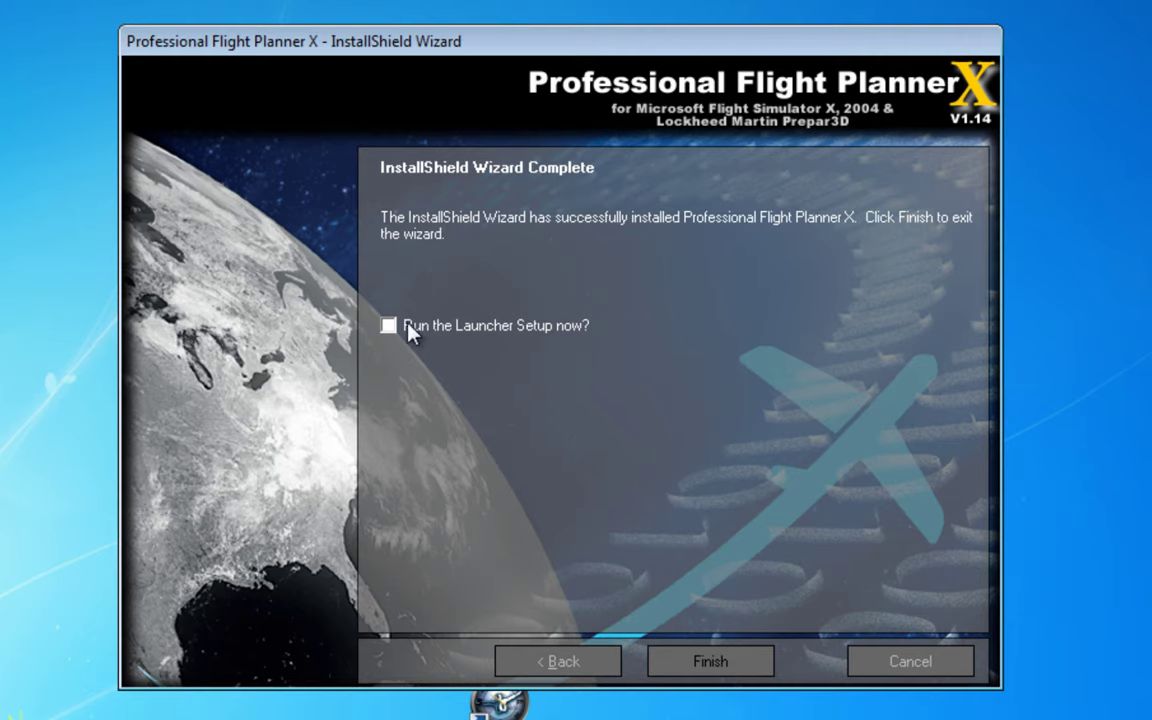
pyautogui.click(716, 661)
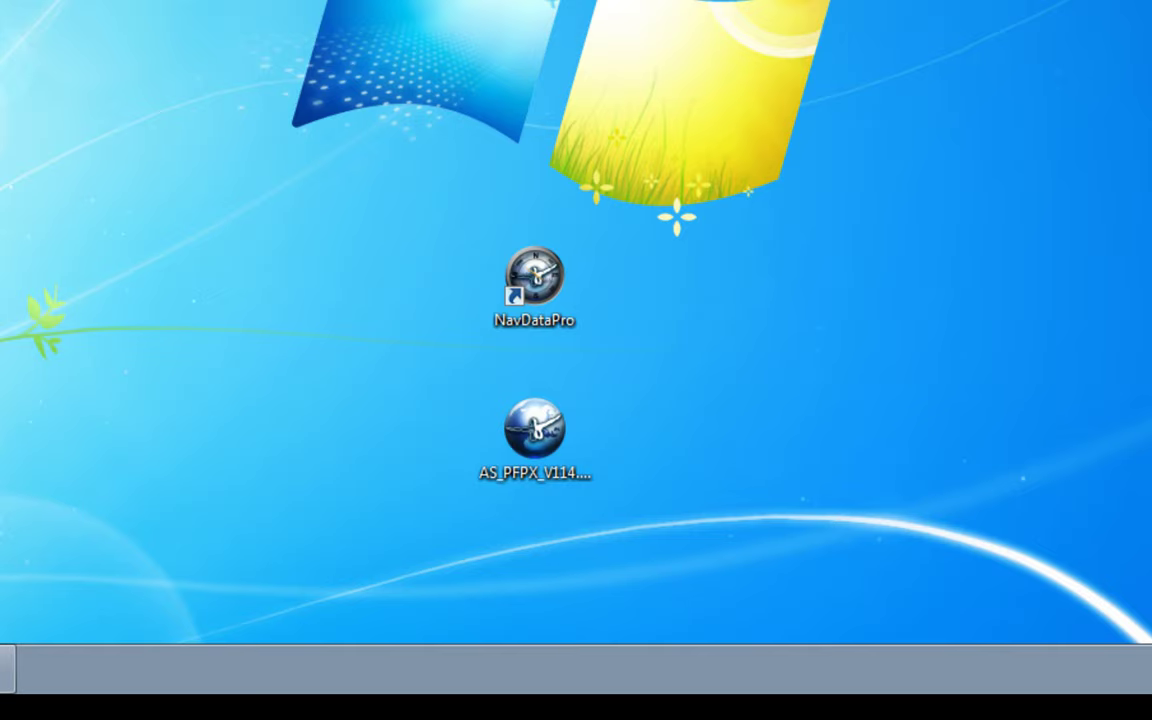
# Create a PFPX shortcut on the desktop, then select the NavDataPro shortcut
pyautogui.moveTo(0, 230); pyautogui.dragTo(401, 447)
pyautogui.click(464, 256)
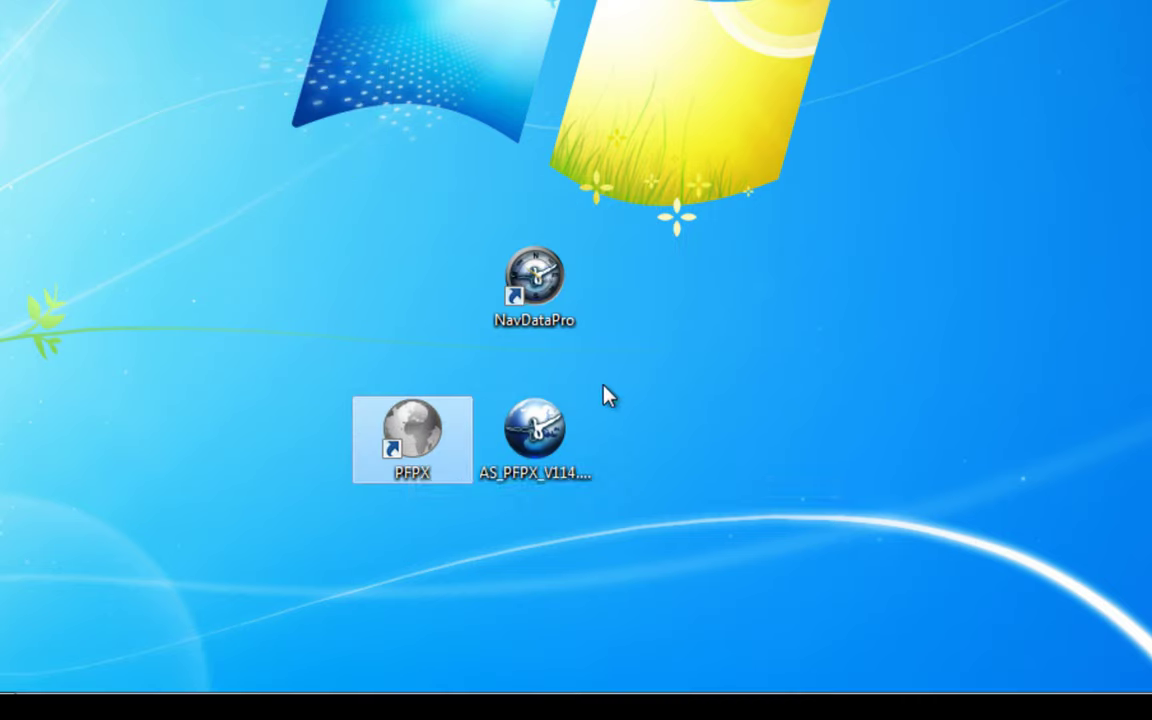
pyautogui.click(500, 266)
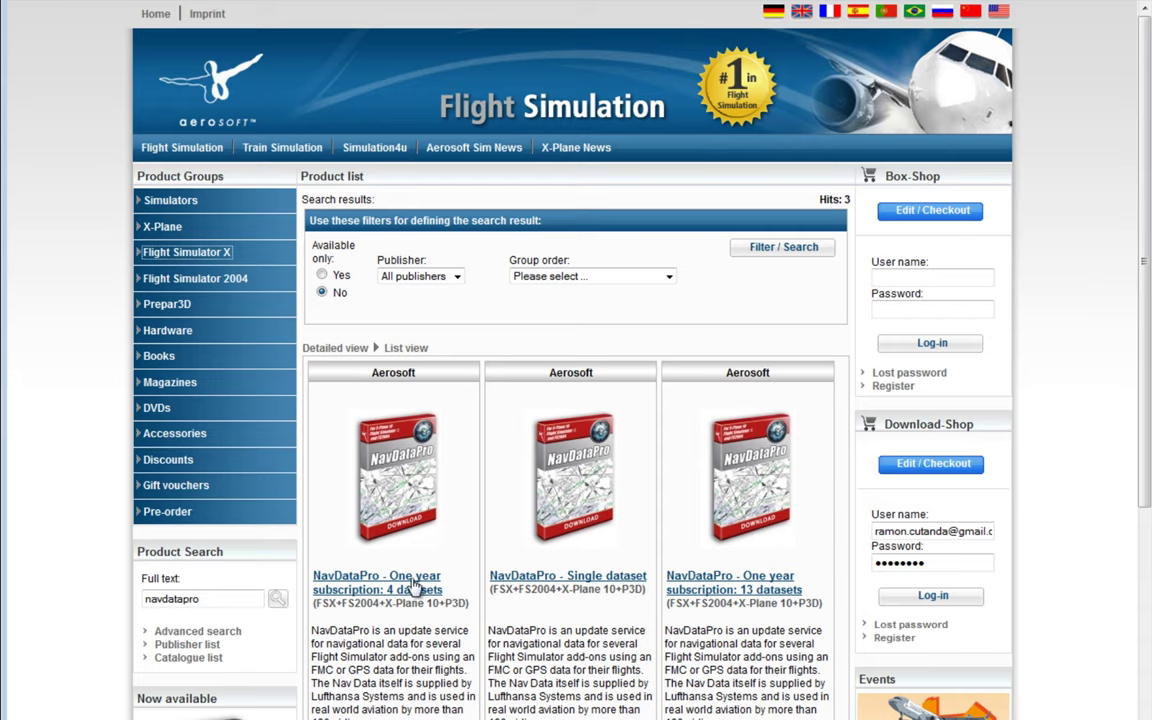
pyautogui.click(421, 630)
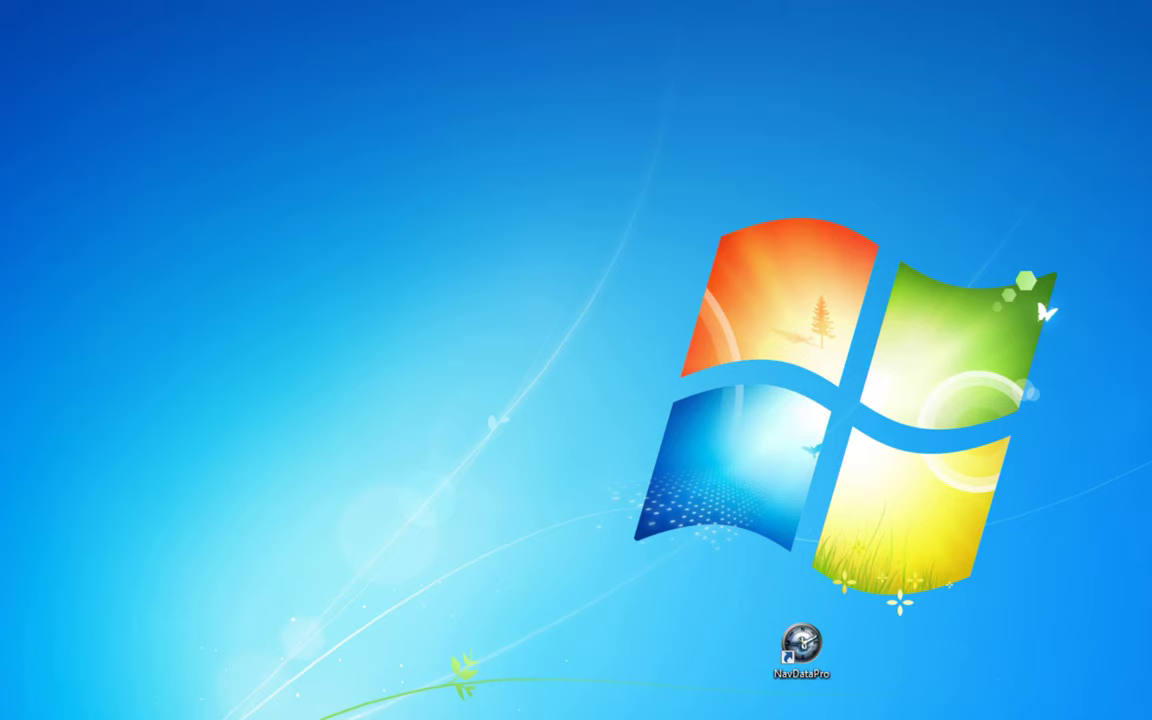
# Launch NavDataPro from its desktop icon to see the aircraft add-on datasets
pyautogui.doubleClick(806, 649)
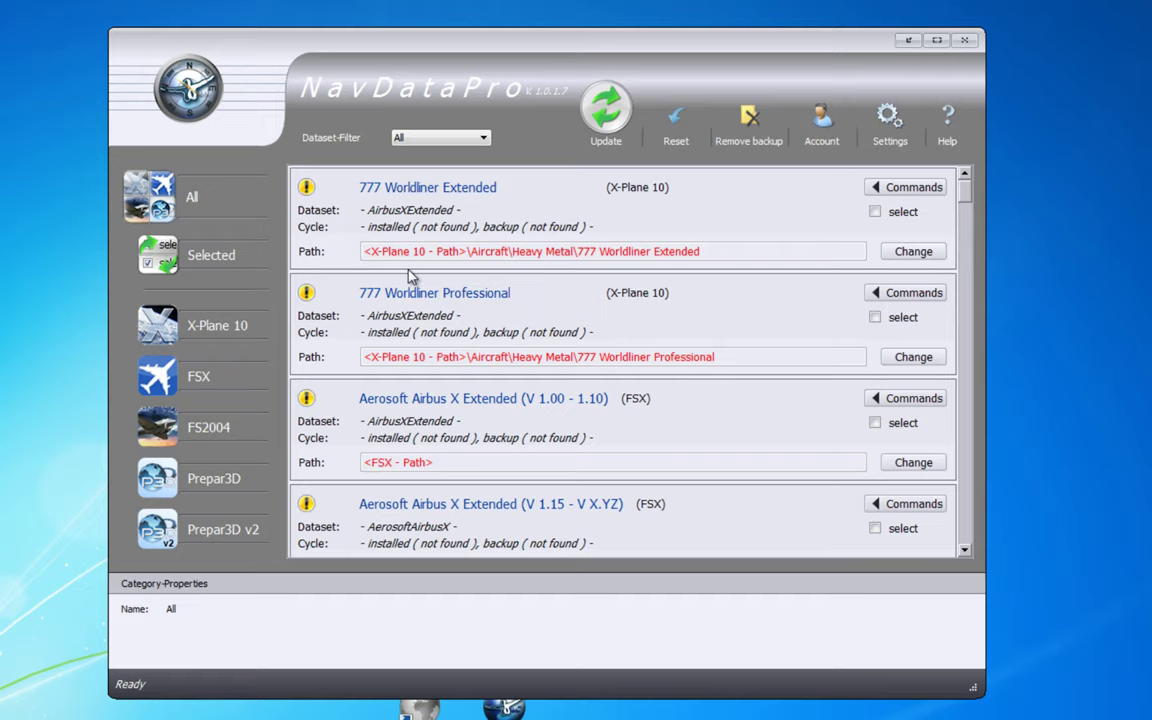
# Filter NavDataPro to the Selected category, showing the PFPX datasets at cycle 1302 R. 1
pyautogui.moveTo(968, 195); pyautogui.dragTo(906, 133)
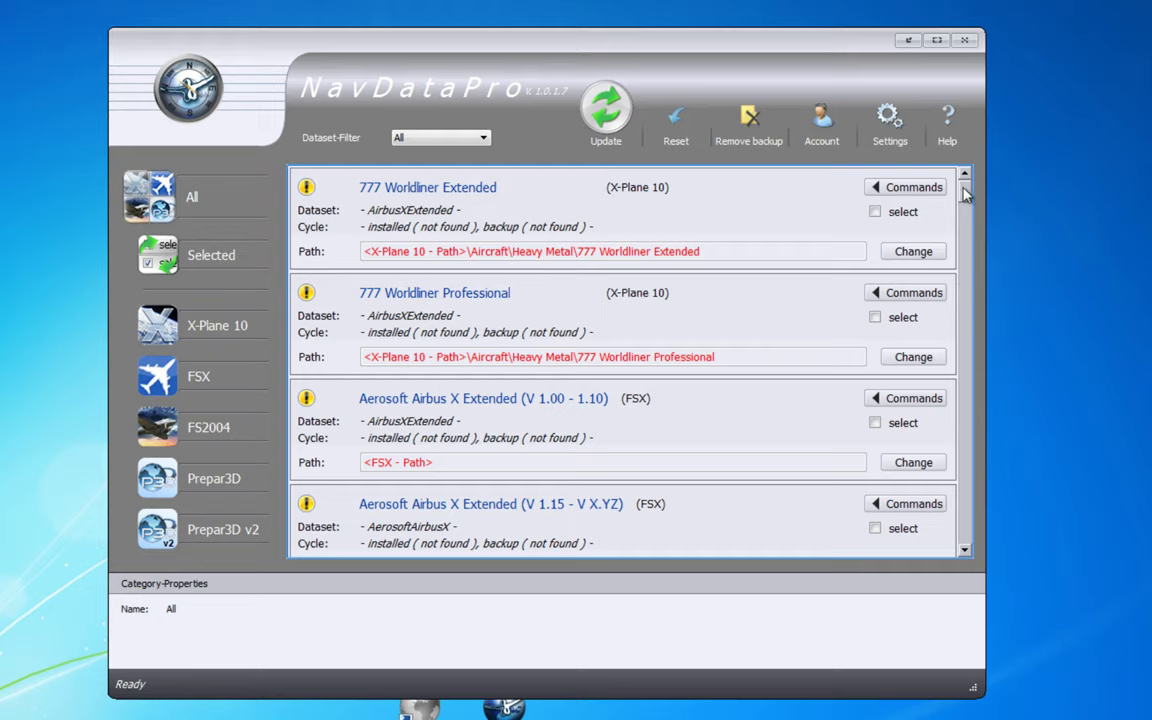
pyautogui.click(226, 540)
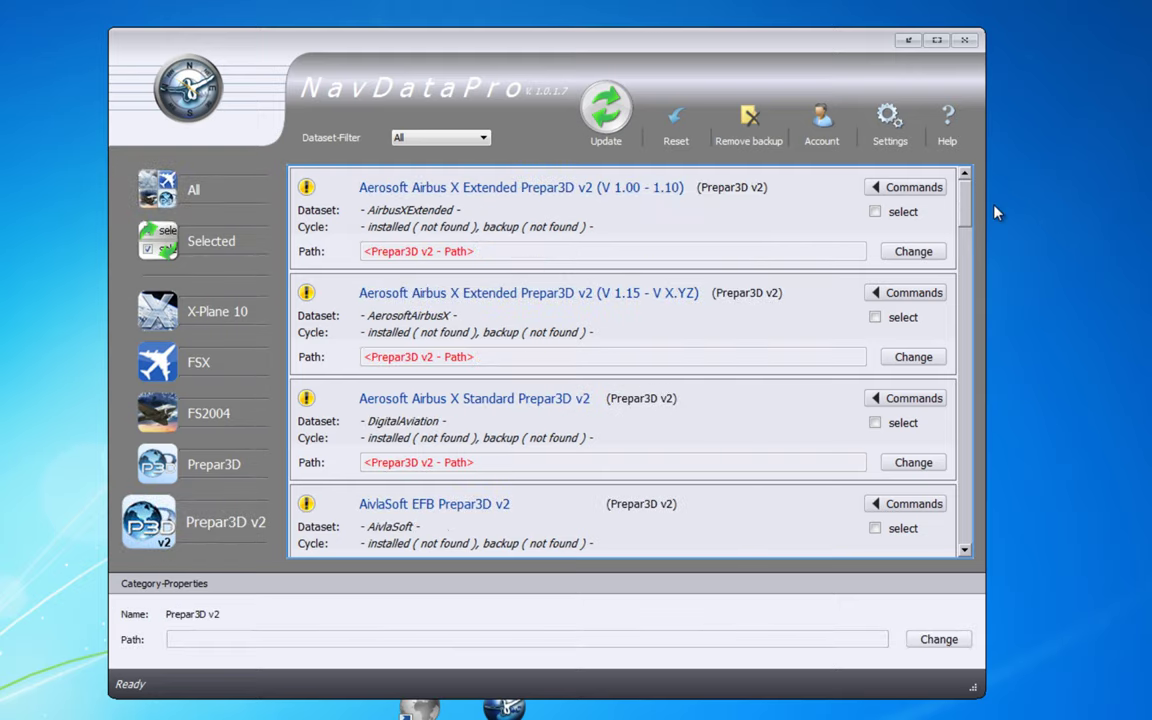
pyautogui.moveTo(968, 202); pyautogui.dragTo(852, 39)
pyautogui.click(201, 250)
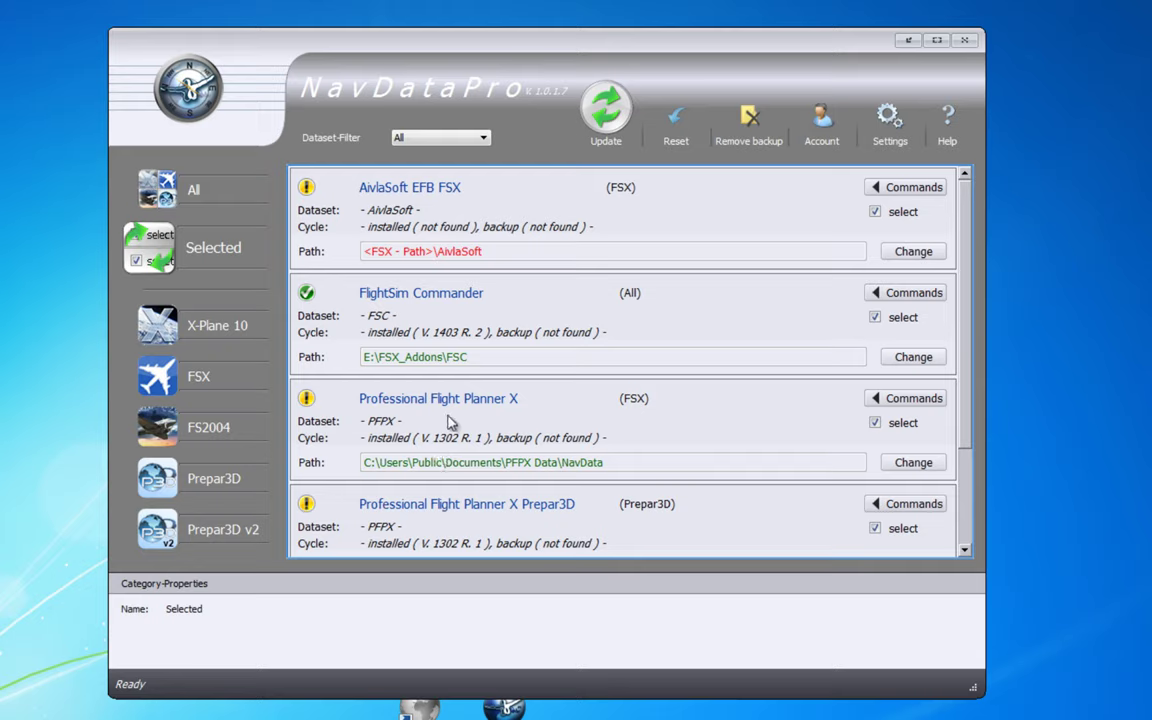
# Download and install navdata cycle 1403 R. 2 for PFPX, then close NavDataPro
pyautogui.click(905, 400)
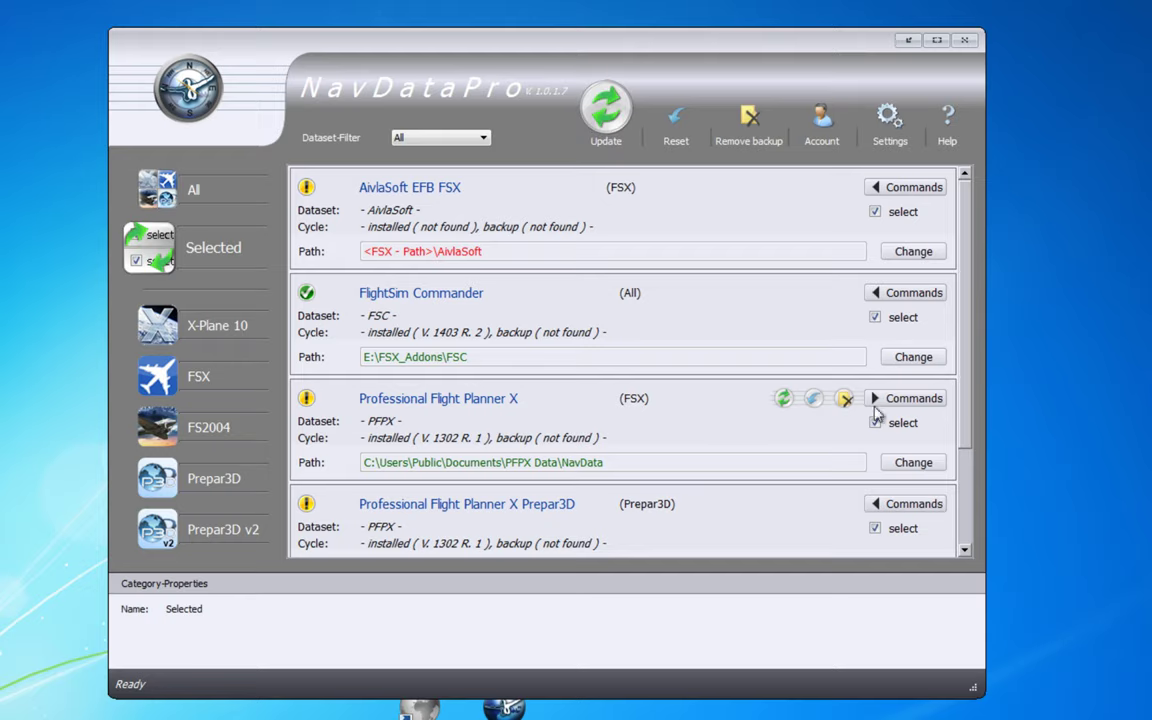
pyautogui.click(784, 399)
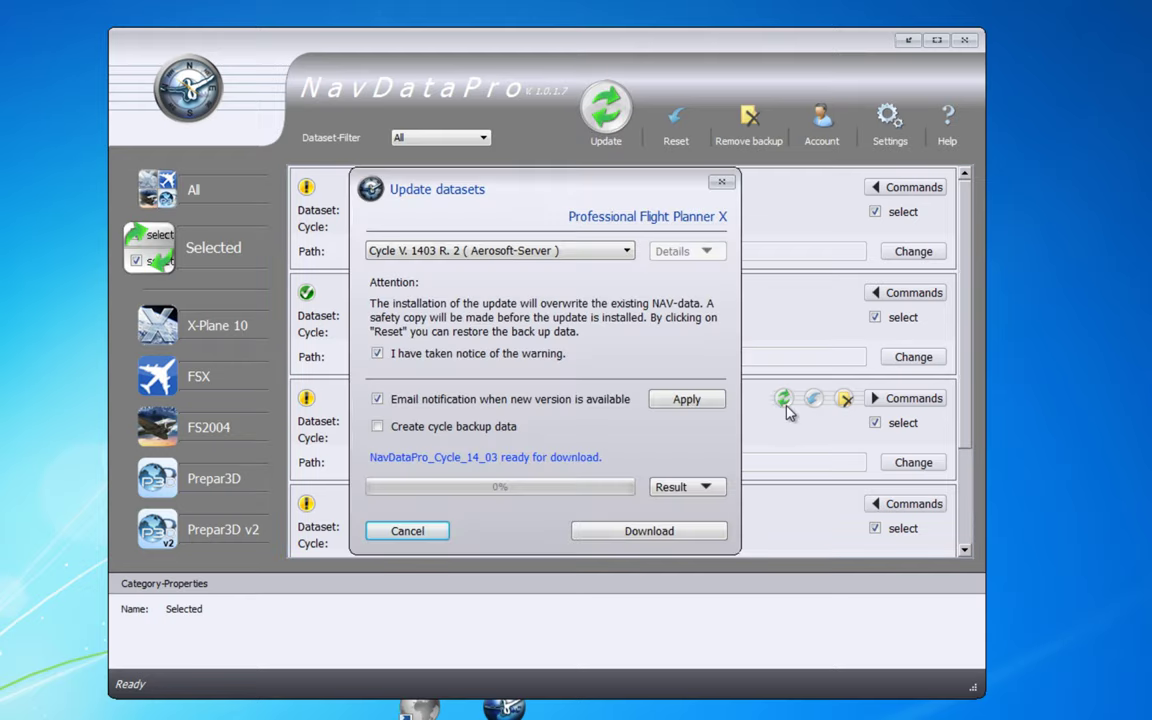
pyautogui.click(655, 532)
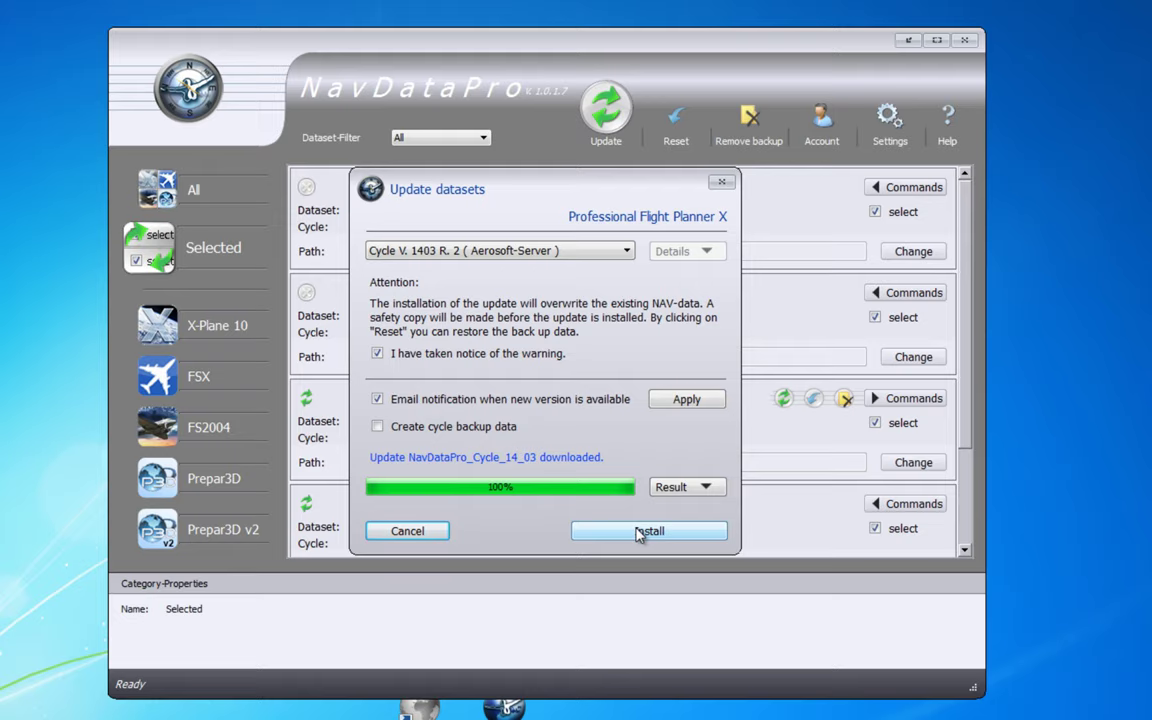
pyautogui.click(638, 531)
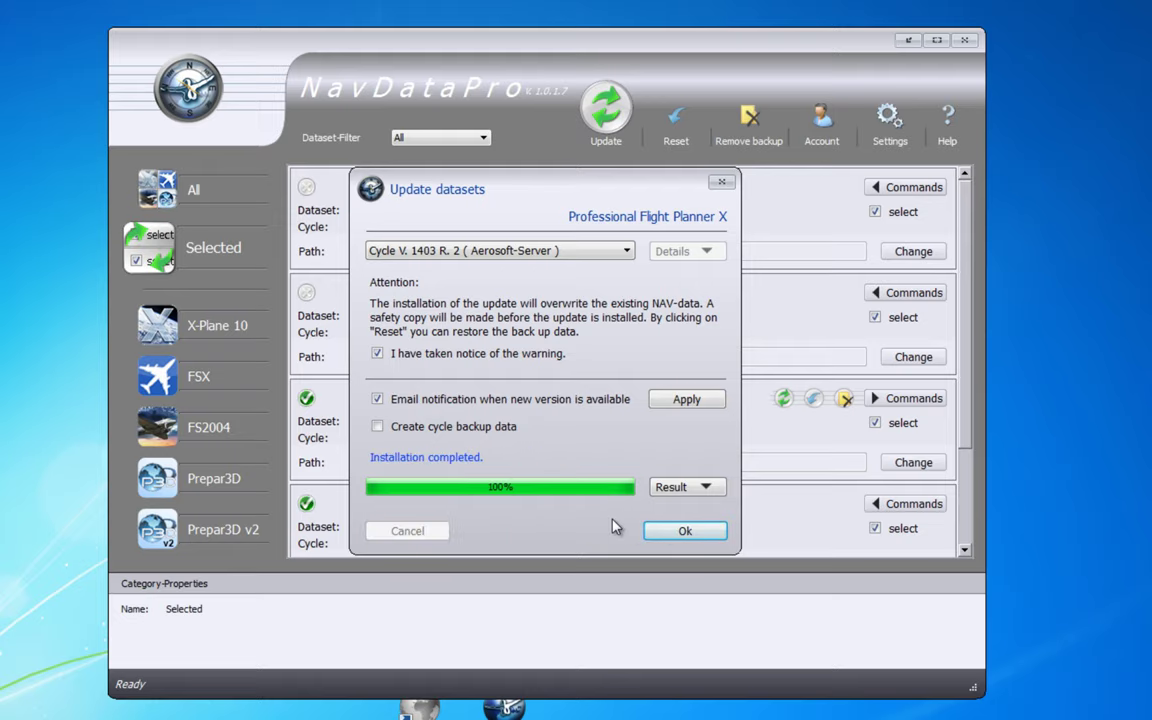
pyautogui.click(680, 531)
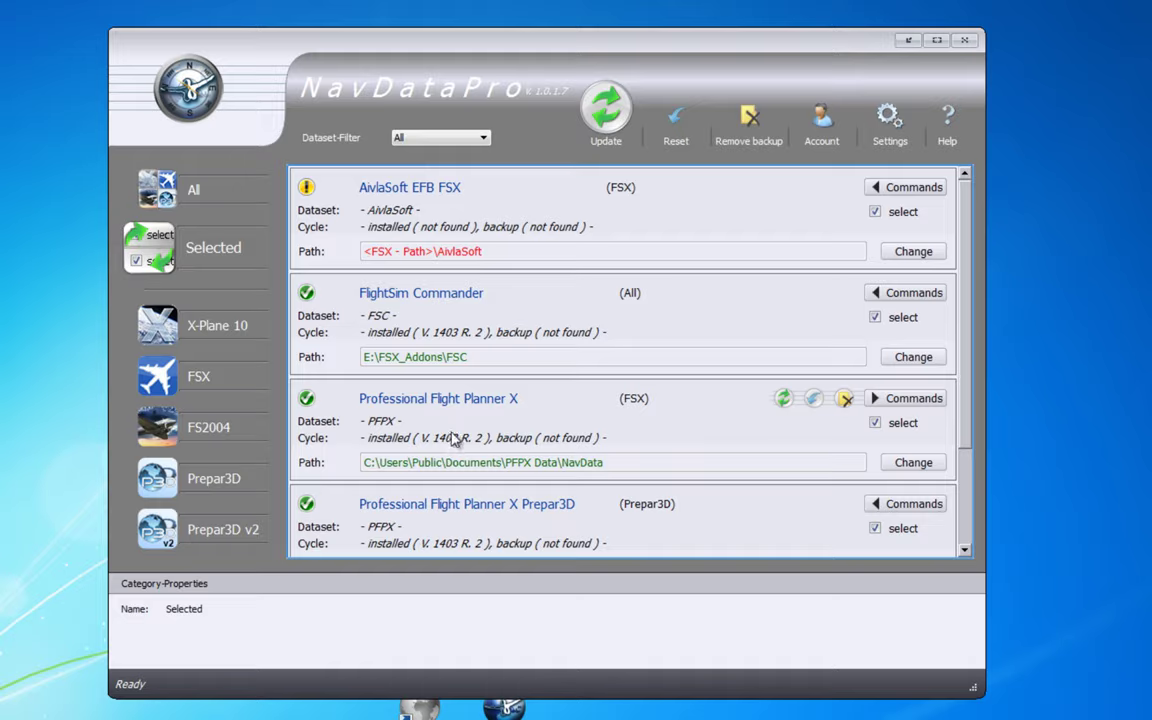
pyautogui.click(964, 40)
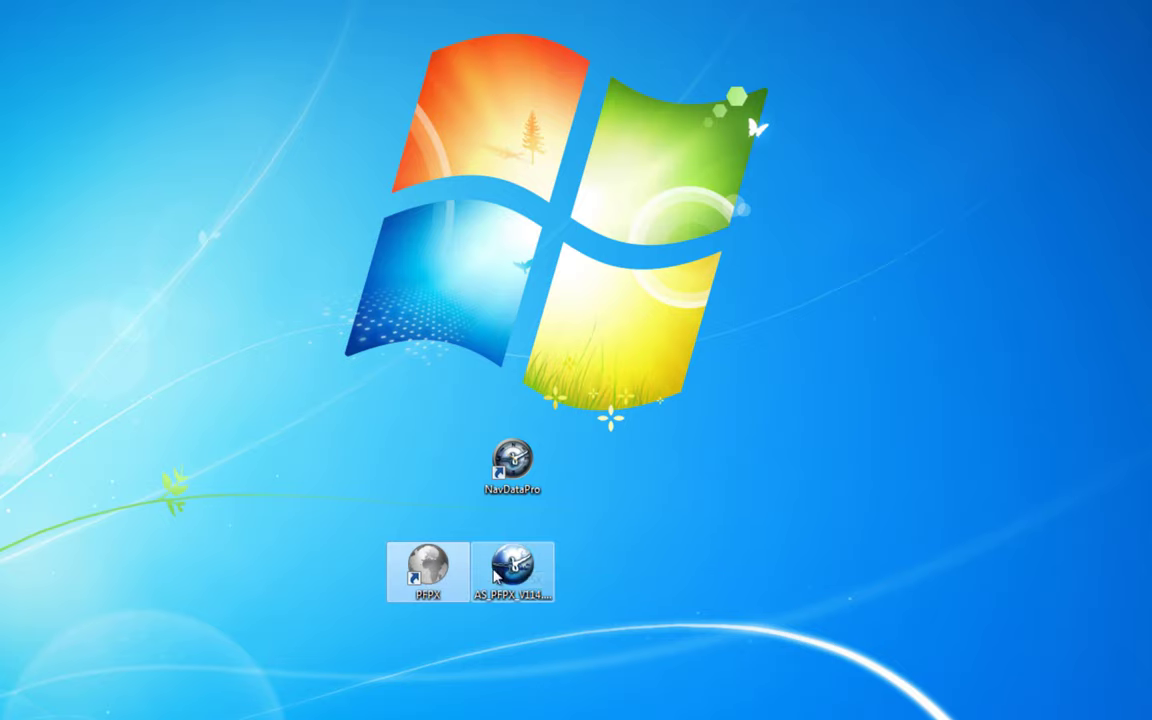
# Start PFPX from its desktop shortcut and wait for the Program Options welcome message
pyautogui.rightClick(425, 576)
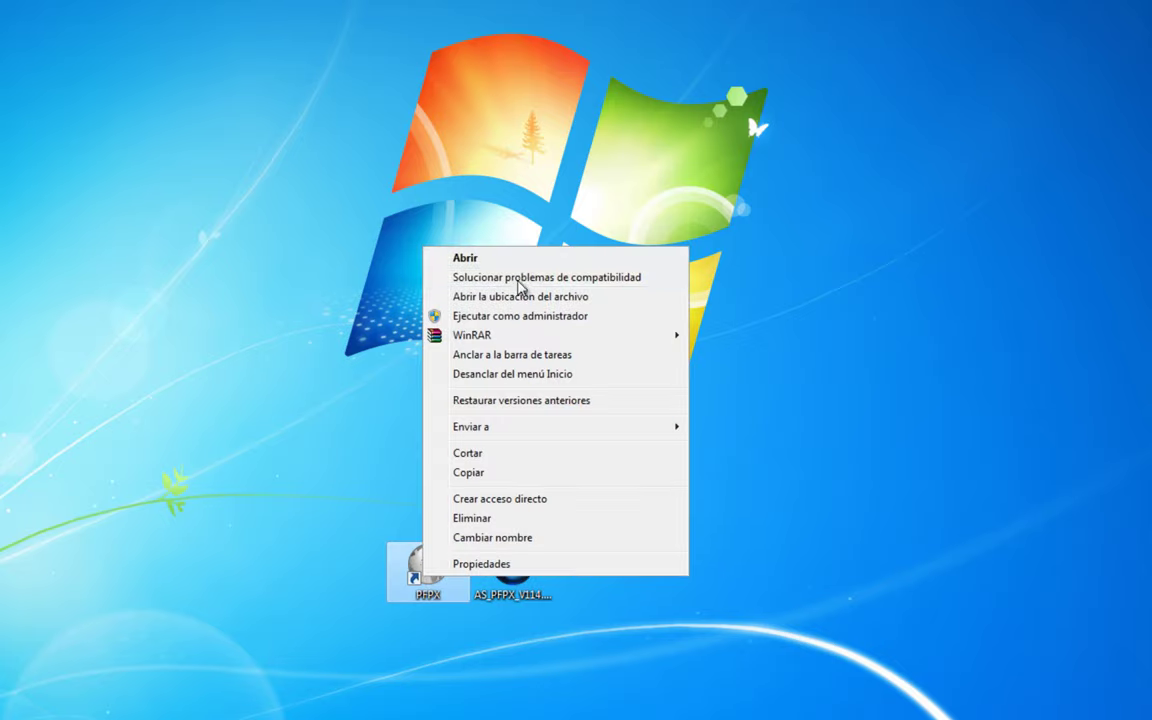
pyautogui.click(428, 580)
pyautogui.doubleClick(428, 580)
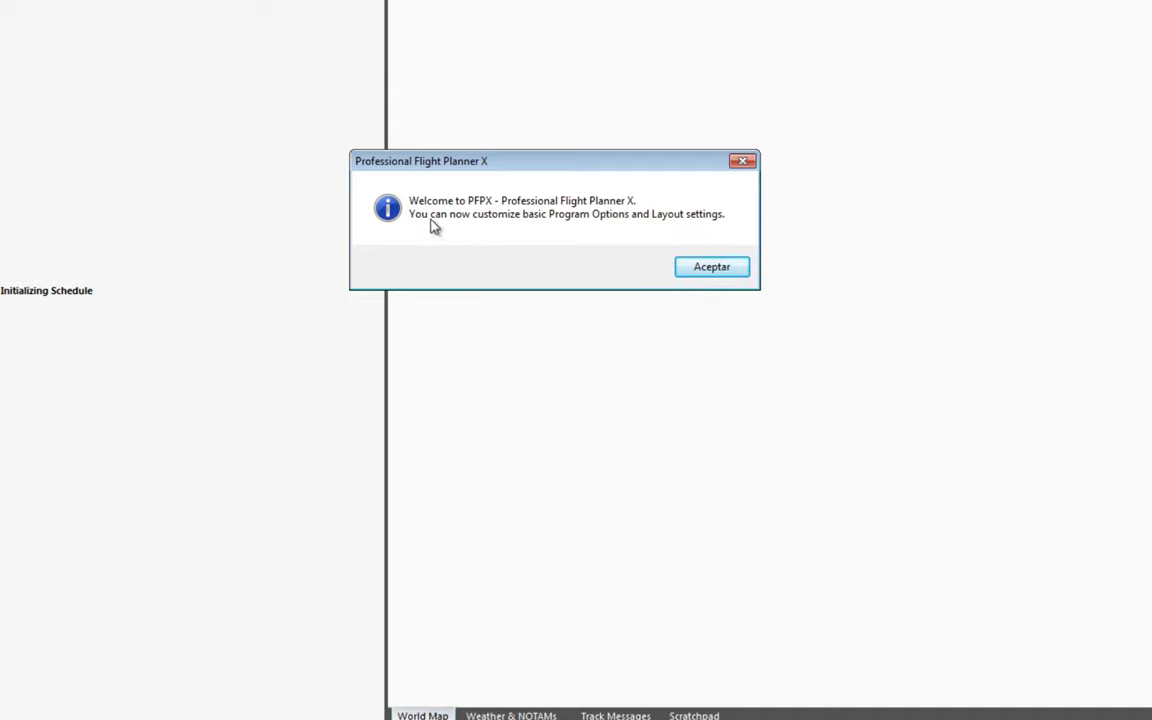
# Acknowledge the welcome message and show the General page of Program Options
pyautogui.click(712, 268)
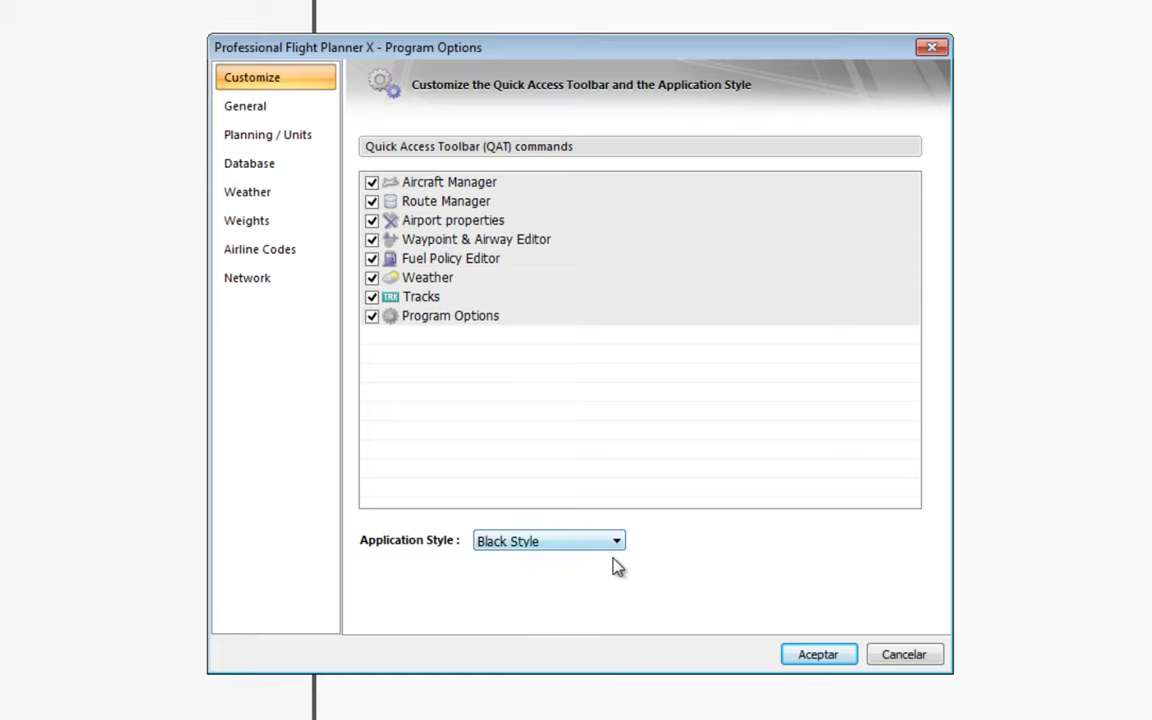
pyautogui.click(268, 112)
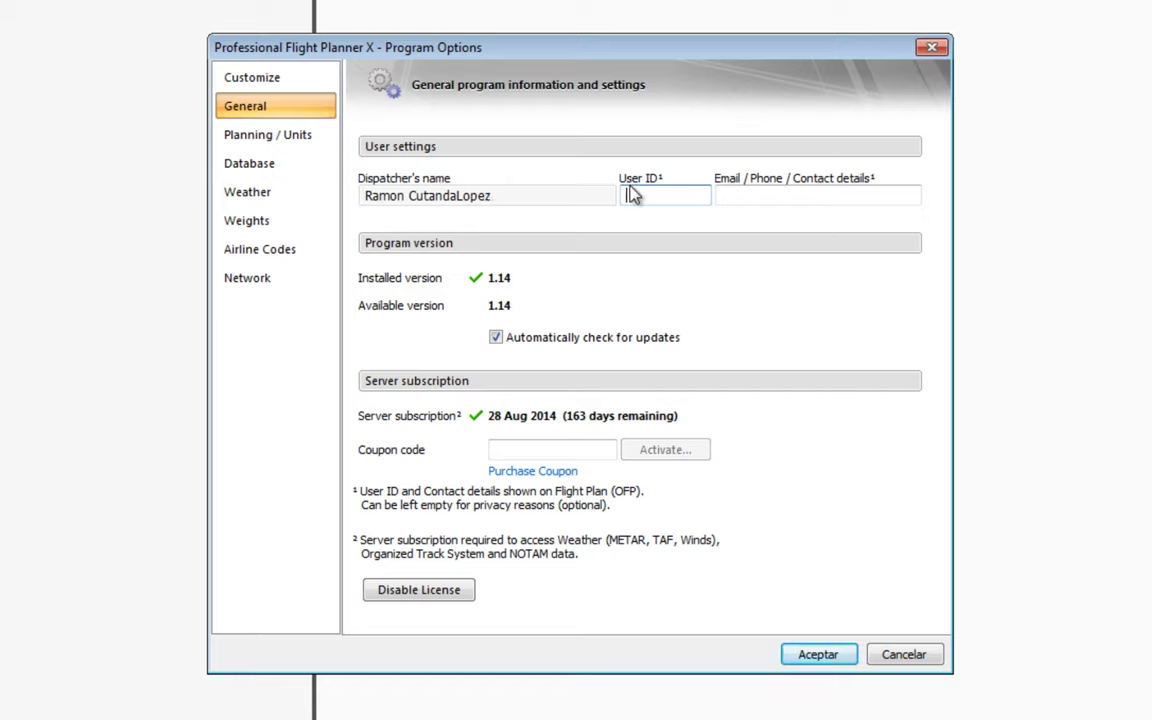
# Enter the dispatcher's user ID on the General options page
pyautogui.write('LZ657')
pyautogui.click(728, 193)
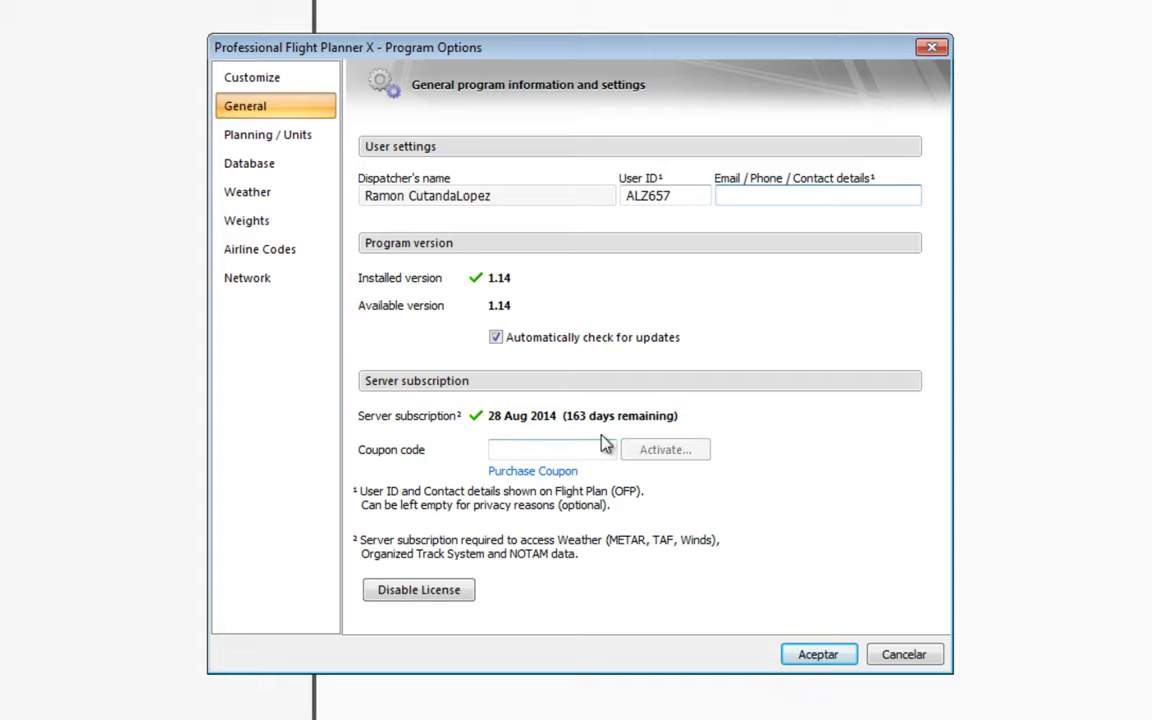
# On Planning / Units, set weights to pounds, lengths to feet, and keep ICAO route format
pyautogui.click(280, 140)
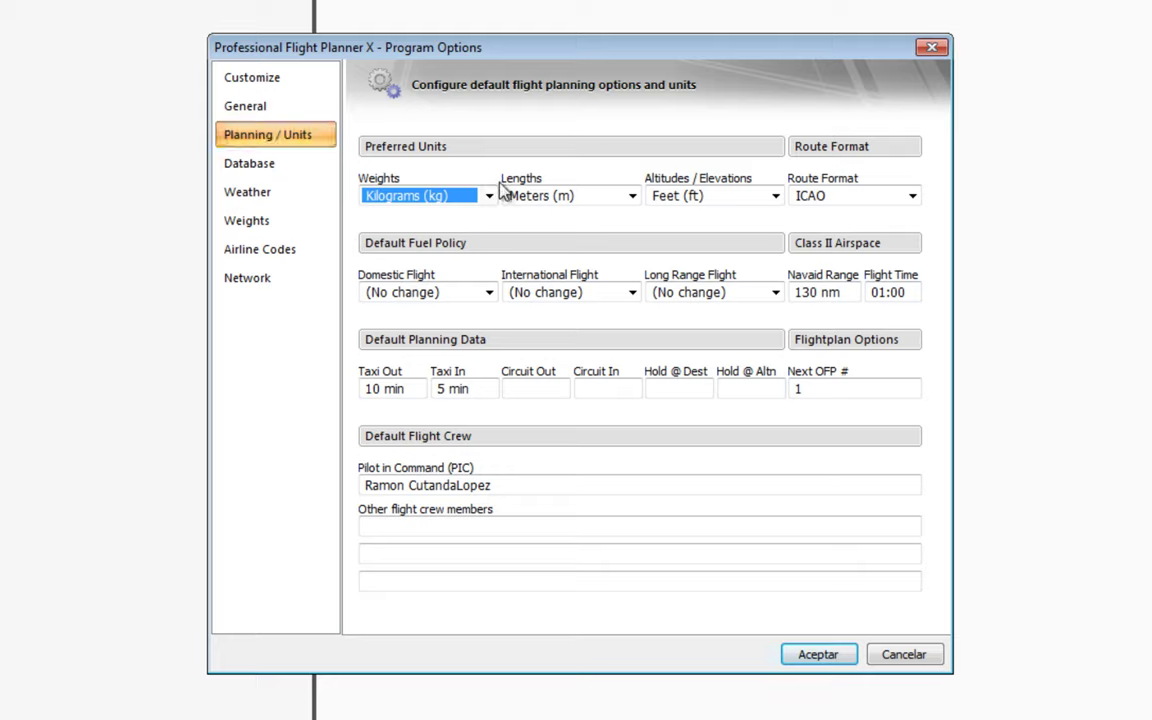
pyautogui.click(424, 195)
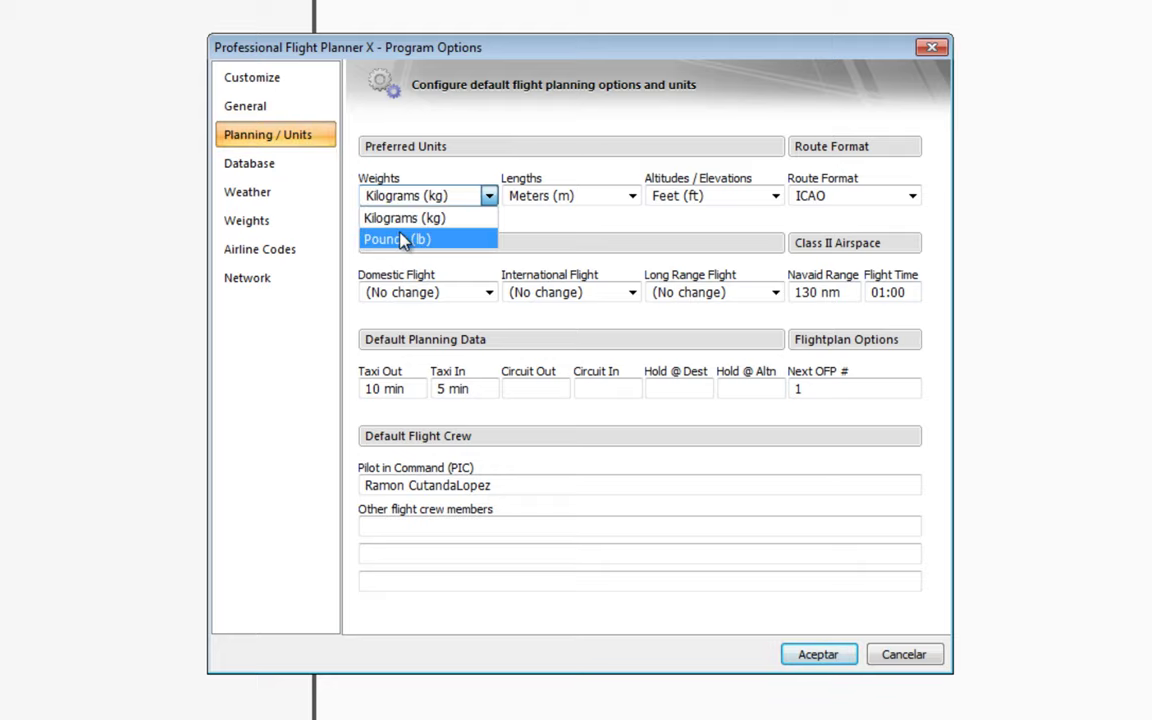
pyautogui.click(402, 240)
pyautogui.click(626, 196)
pyautogui.click(584, 239)
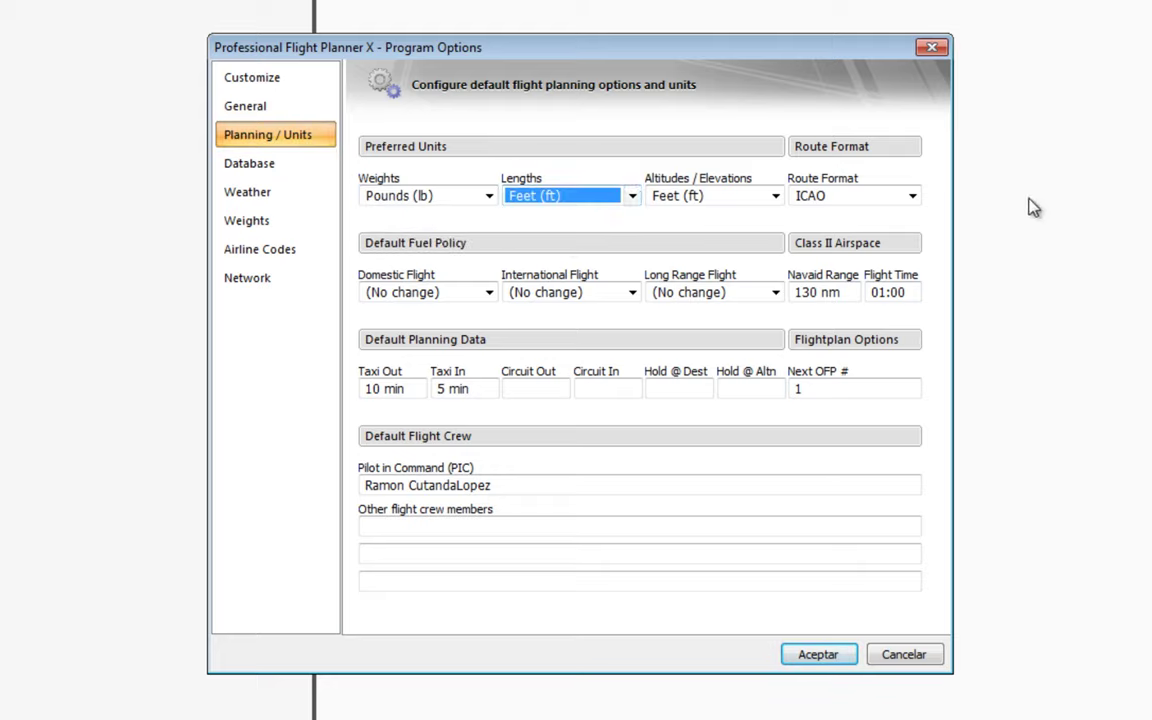
pyautogui.click(905, 200)
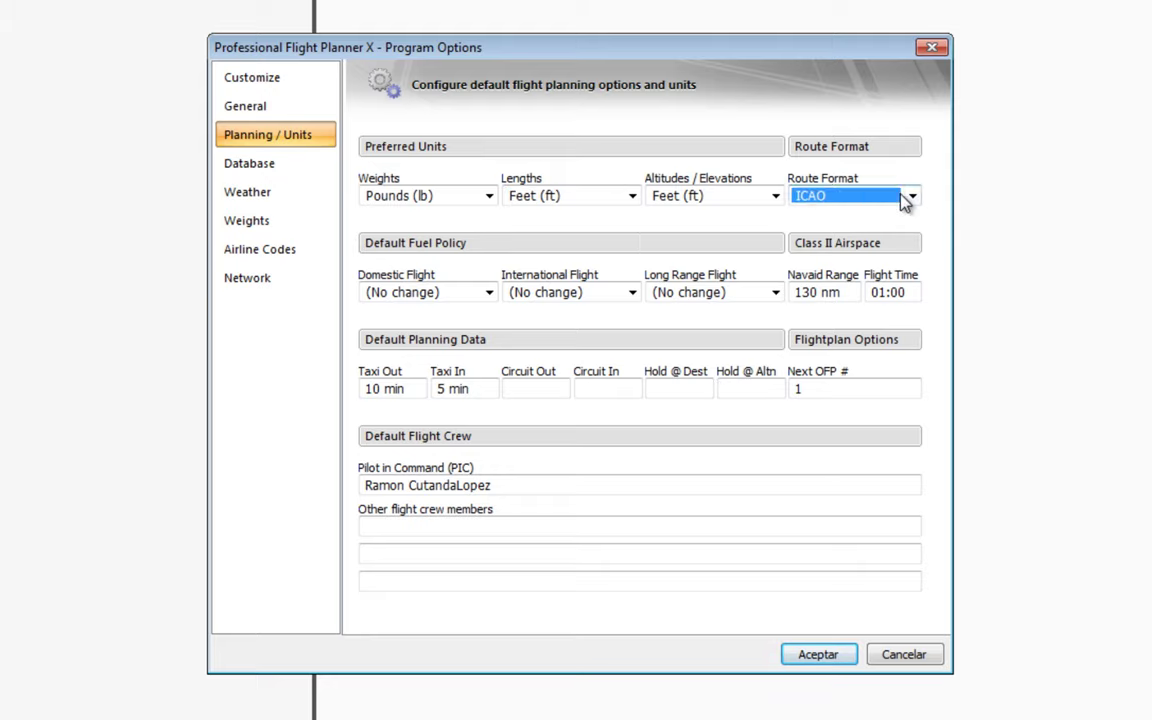
pyautogui.click(910, 197)
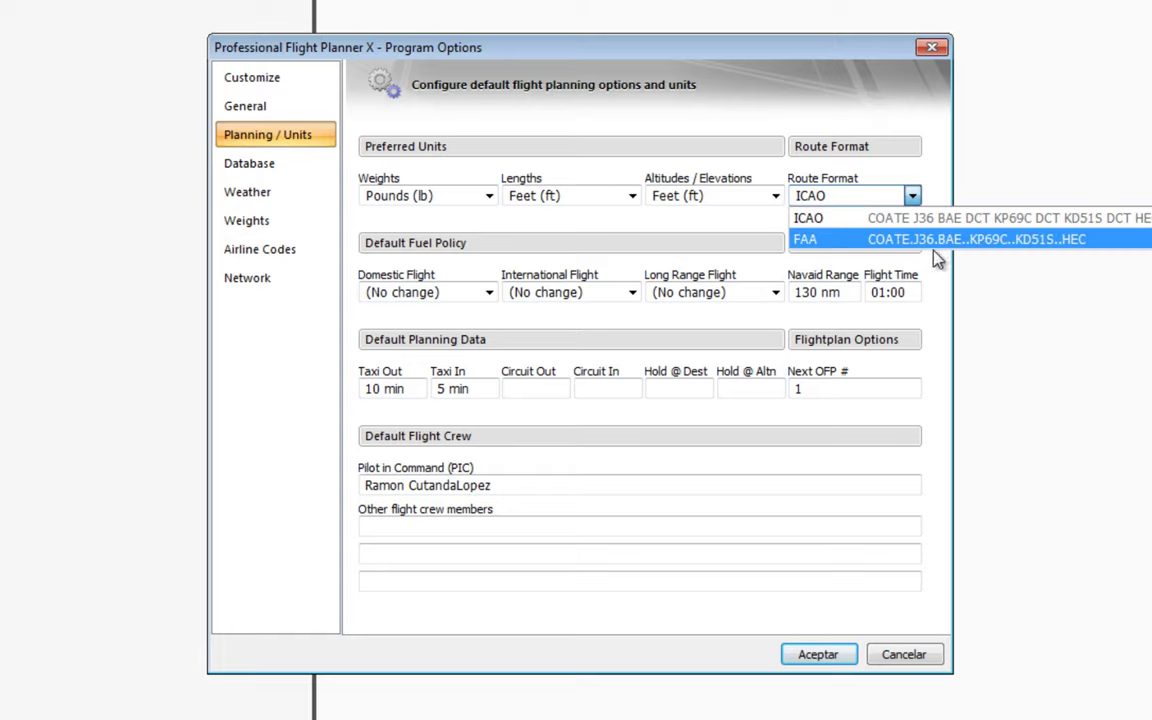
pyautogui.click(848, 175)
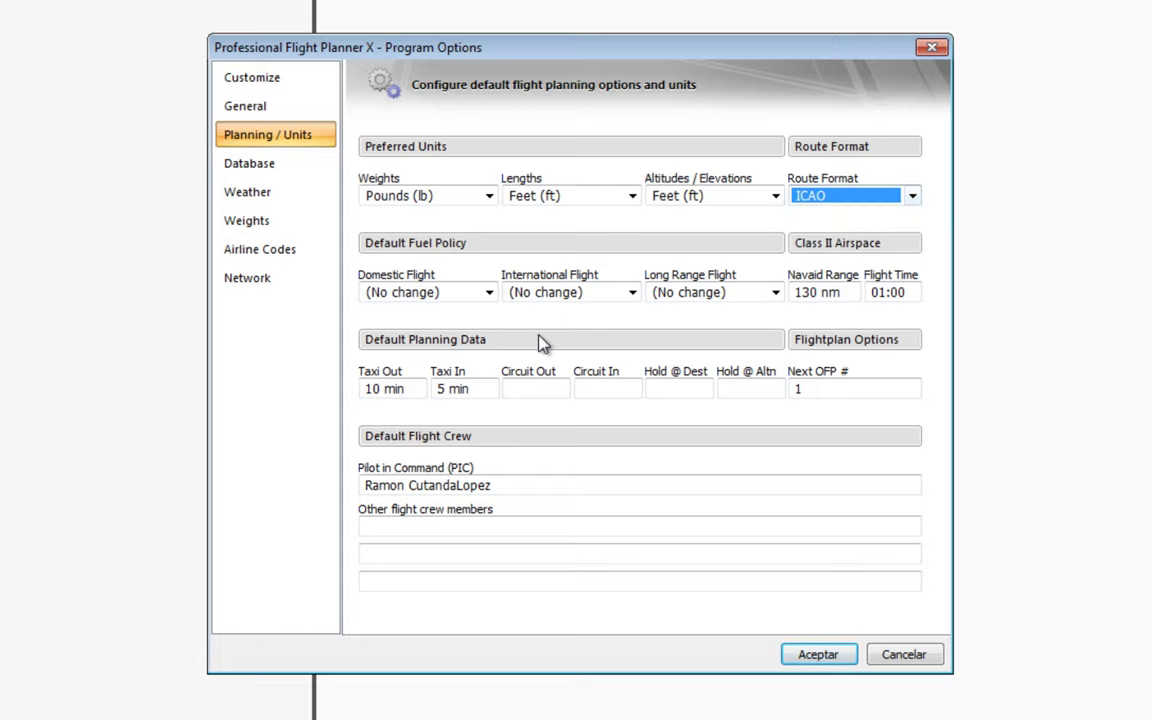
# Set Domestic, International and Long Range fuel policies to ICAO, Hold @ Dest 00:45, and accept
pyautogui.click(487, 294)
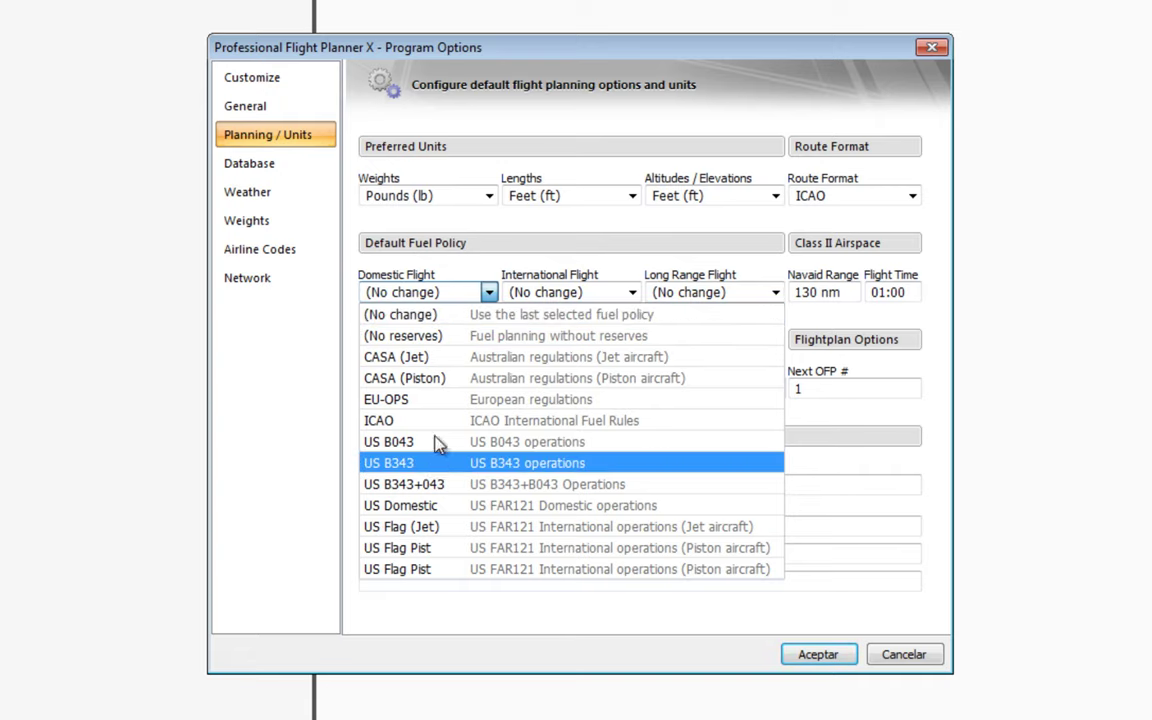
pyautogui.click(379, 420)
pyautogui.click(560, 292)
pyautogui.click(578, 420)
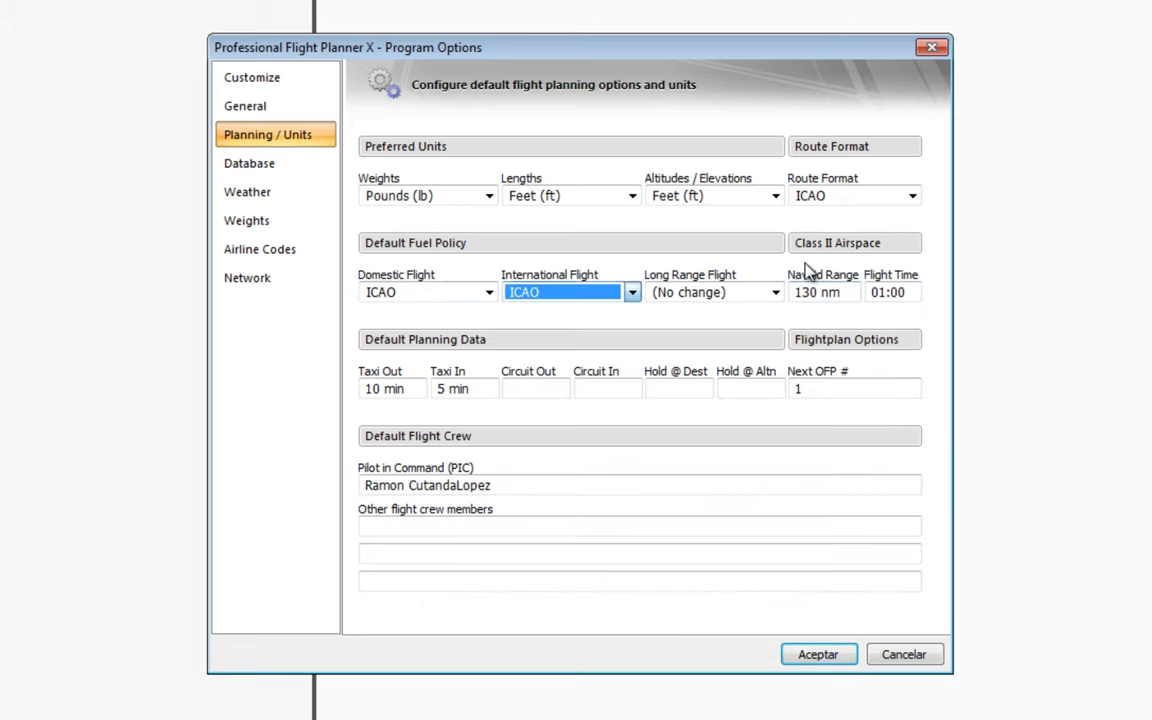
pyautogui.click(775, 292)
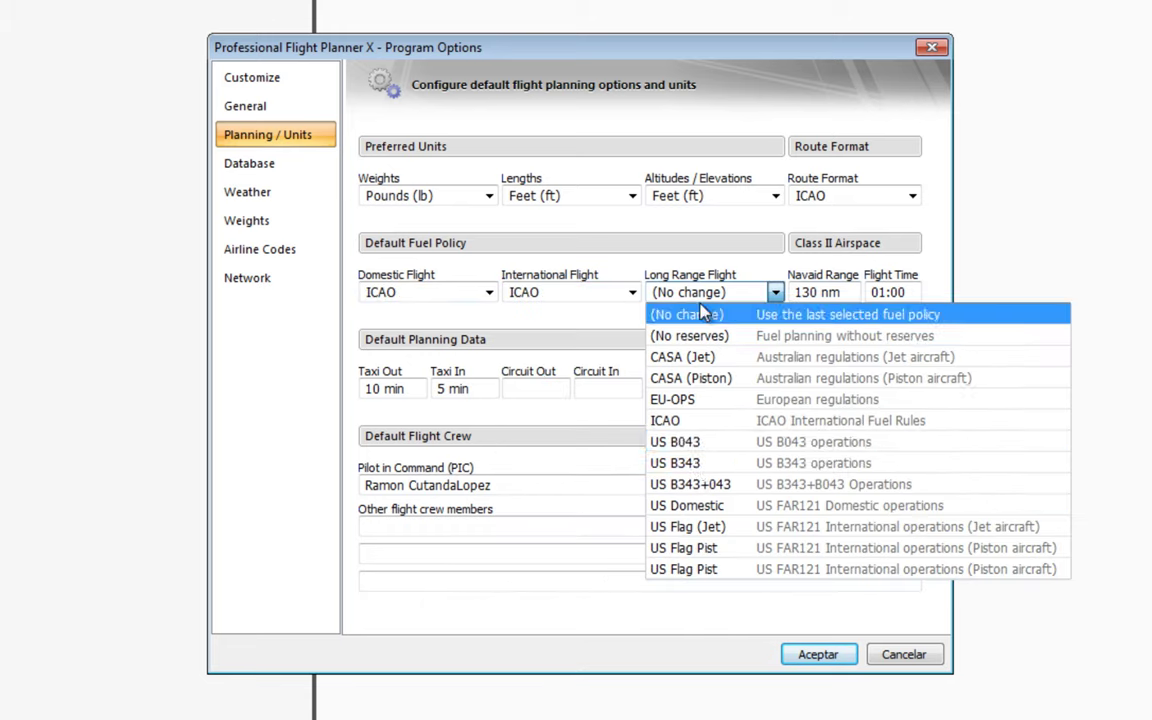
pyautogui.click(700, 425)
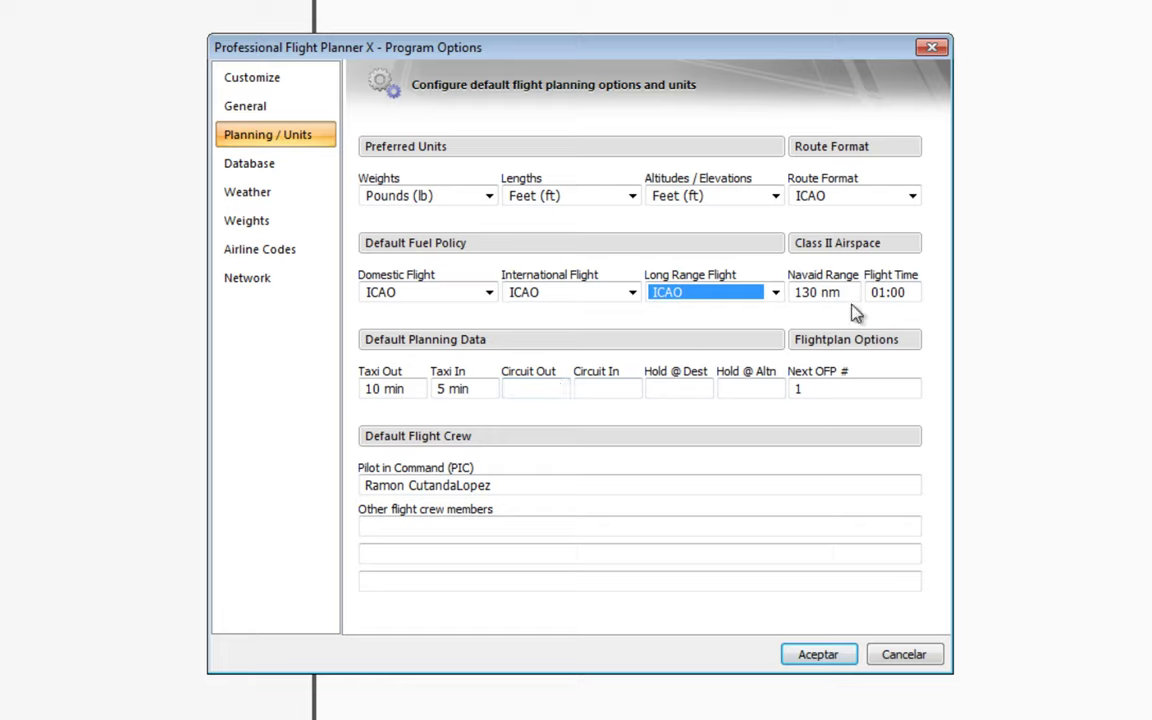
pyautogui.click(827, 296)
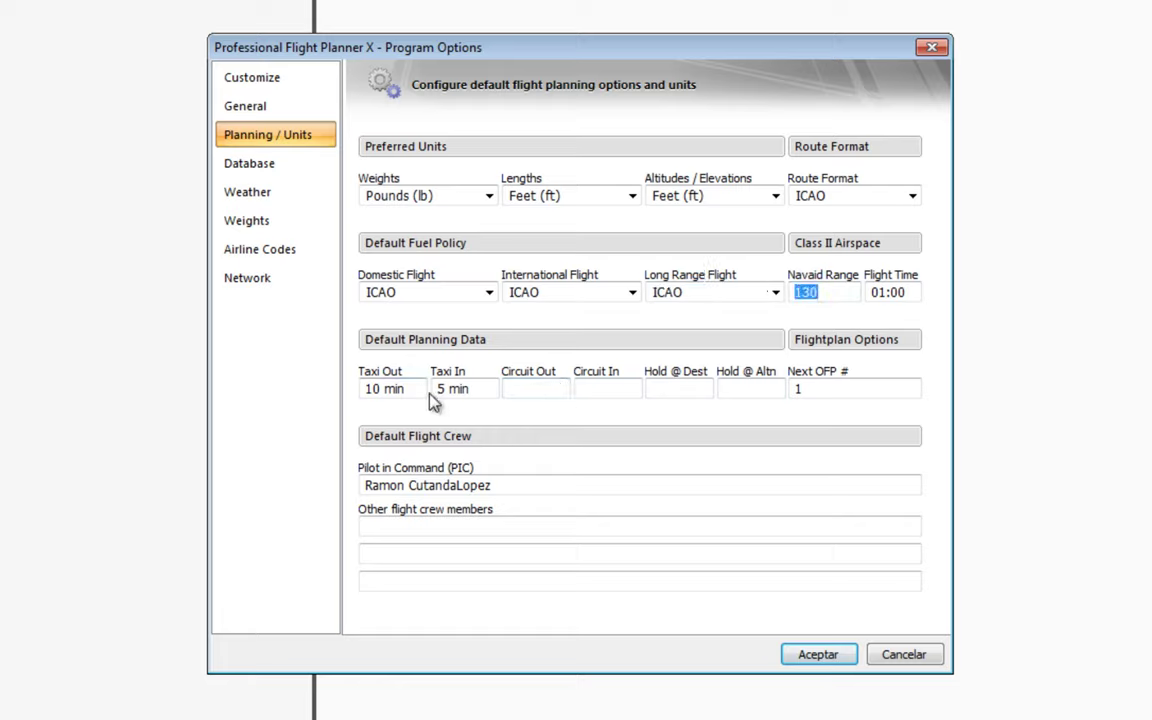
pyautogui.click(681, 388)
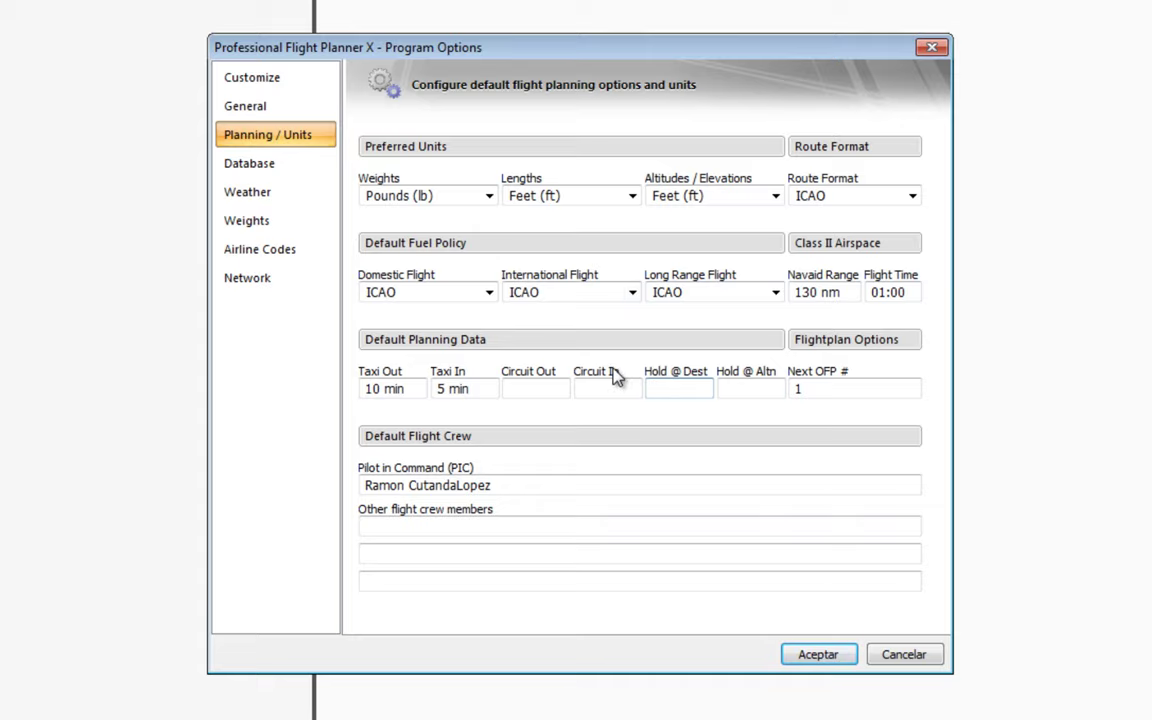
pyautogui.write('00:45')
pyautogui.press('Return')
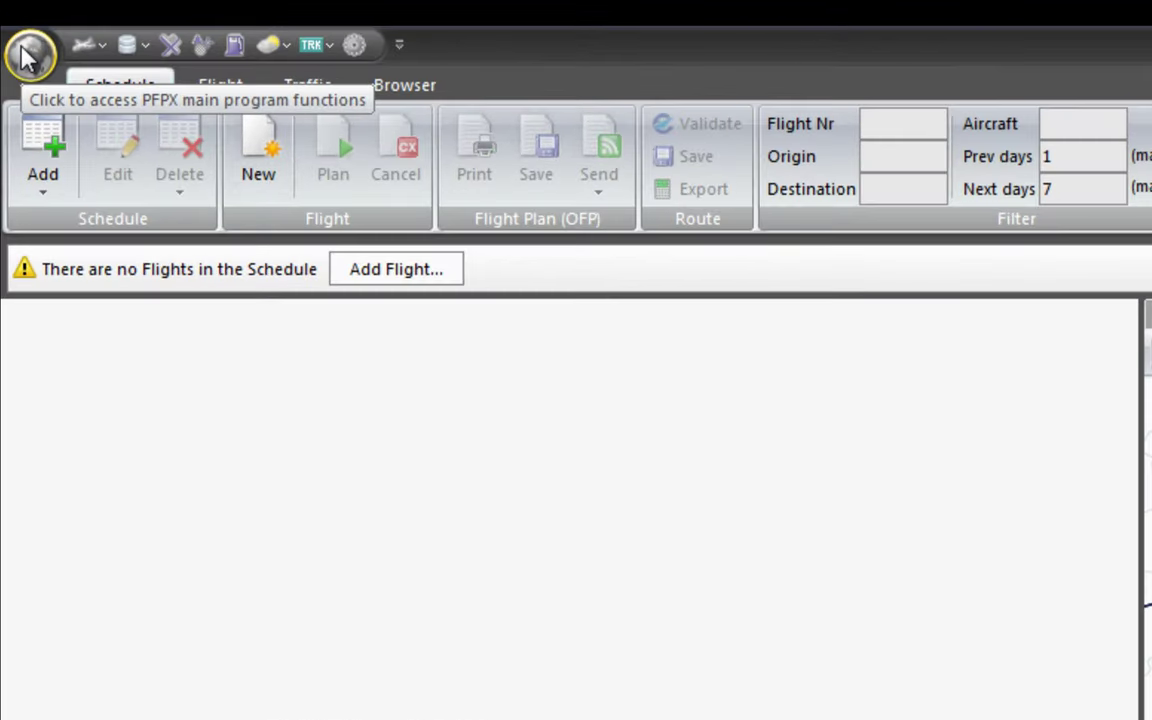
# Reopen Program Options, add the missing space in the Pilot in Command name, and view Database statistics
pyautogui.click(29, 55)
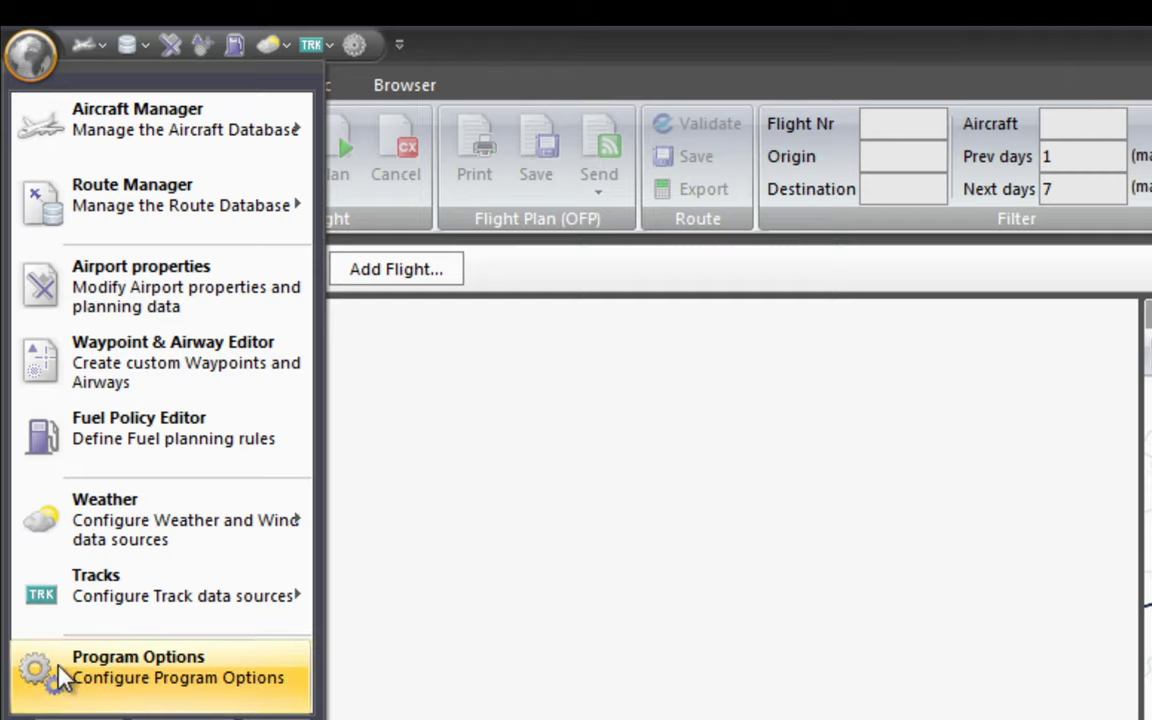
pyautogui.click(178, 683)
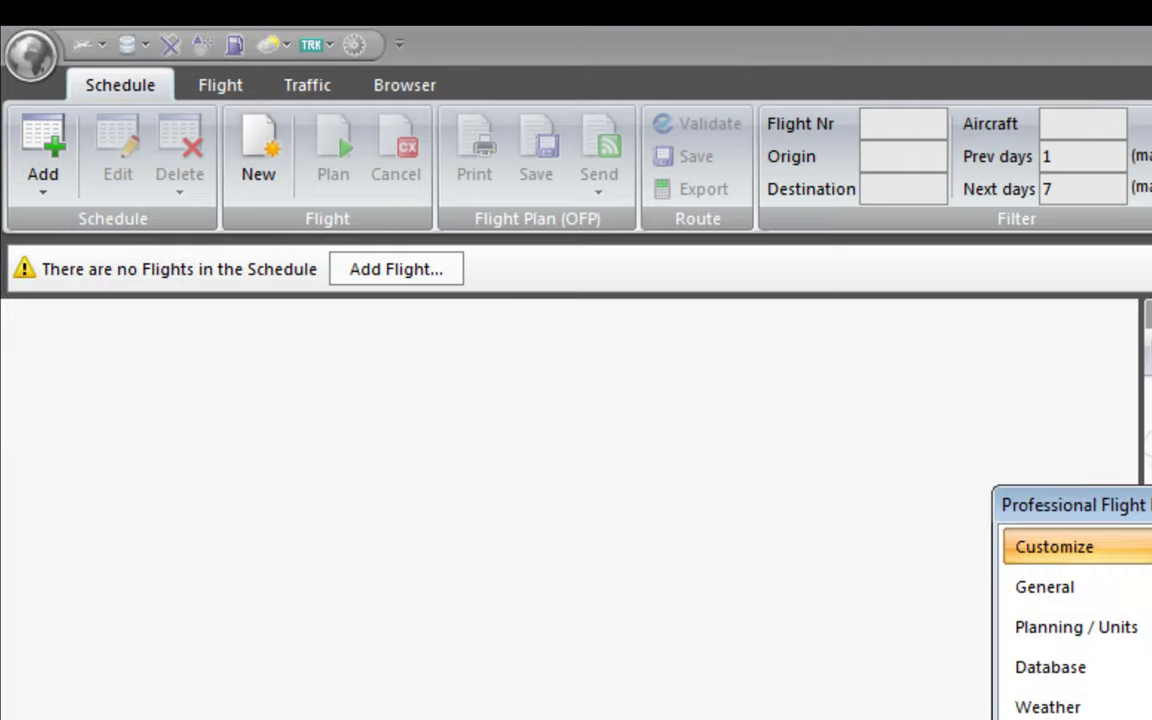
pyautogui.press('Escape')
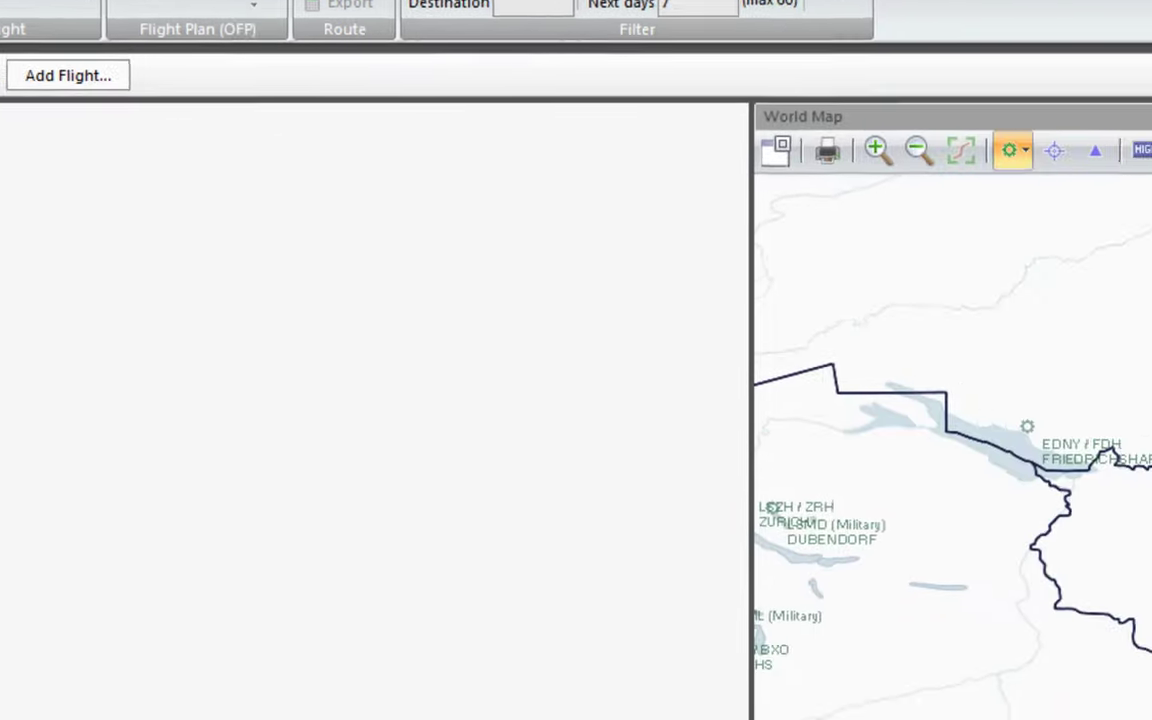
pyautogui.click(353, 46)
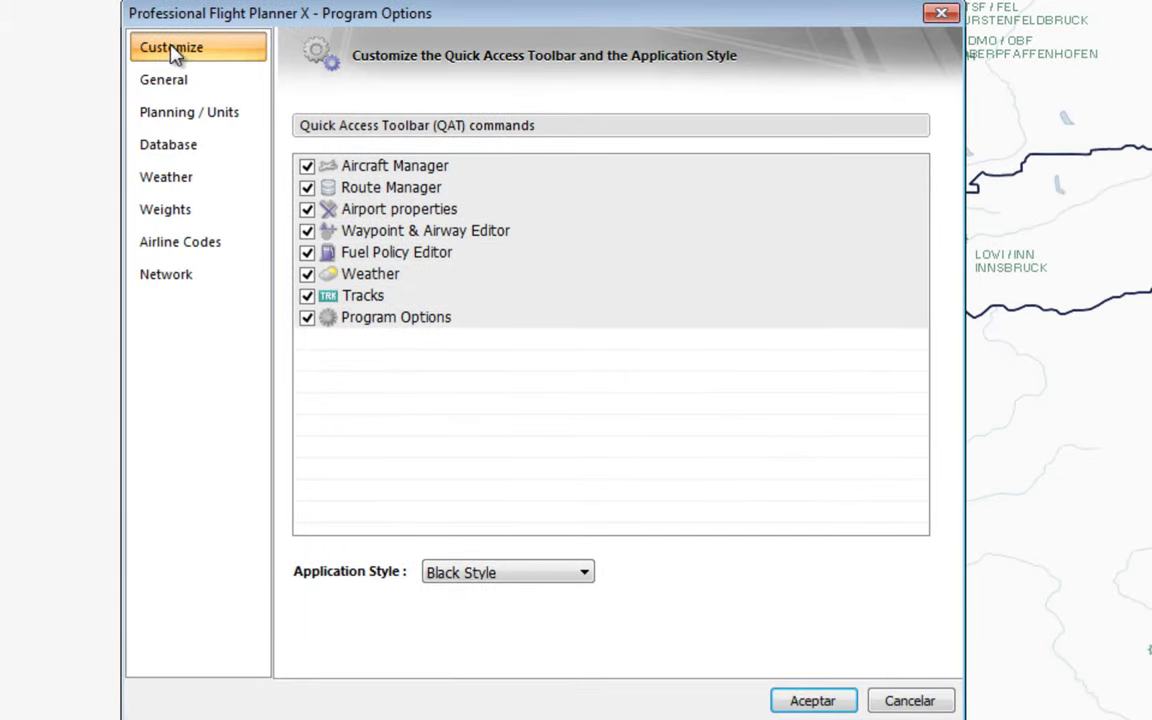
pyautogui.click(185, 112)
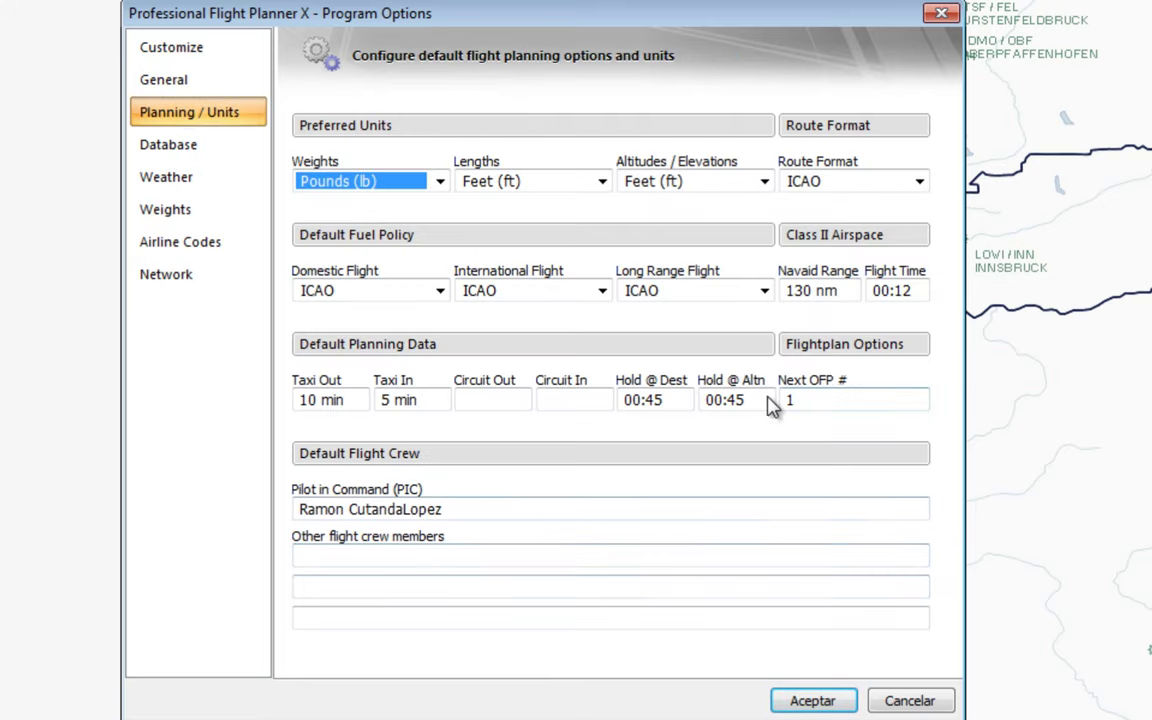
pyautogui.click(404, 510)
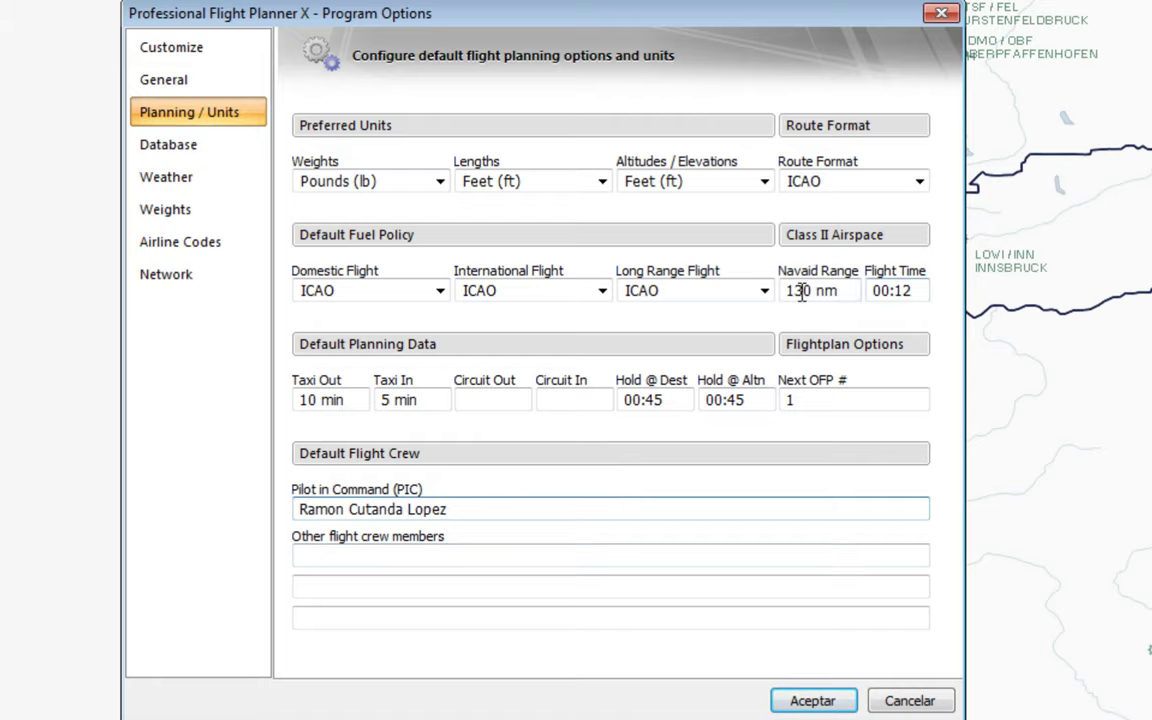
pyautogui.click(218, 150)
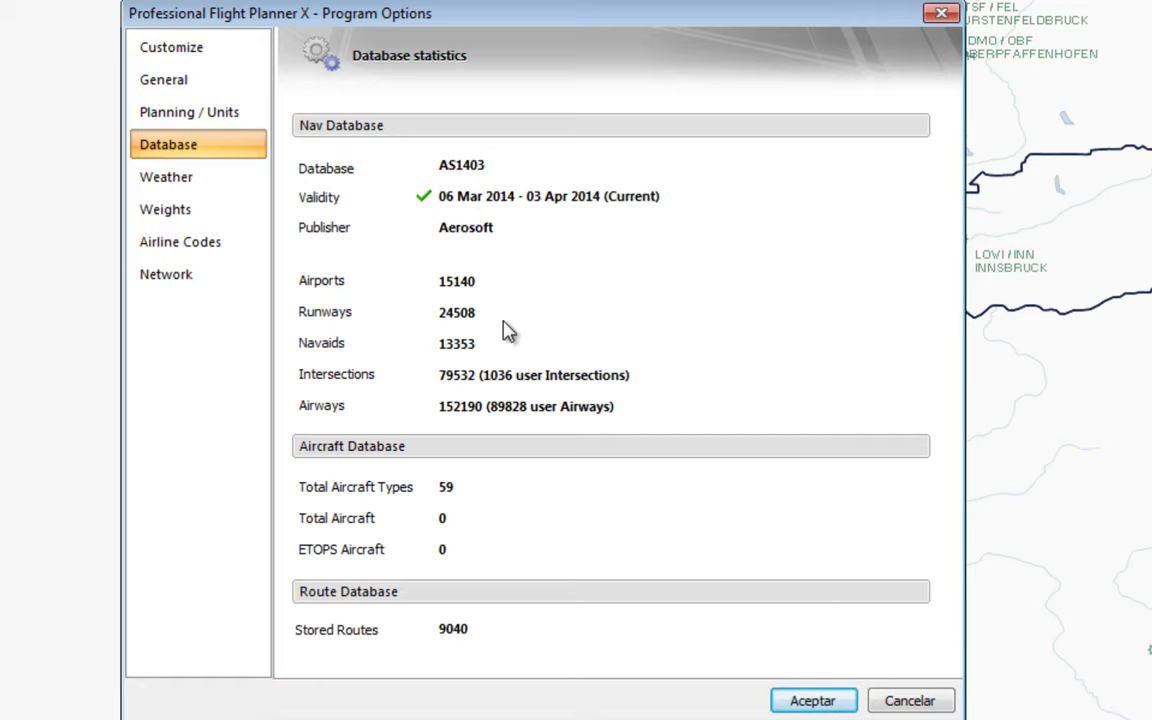
# Show the Weather page, with online weather download from the PFPX server
pyautogui.click(178, 185)
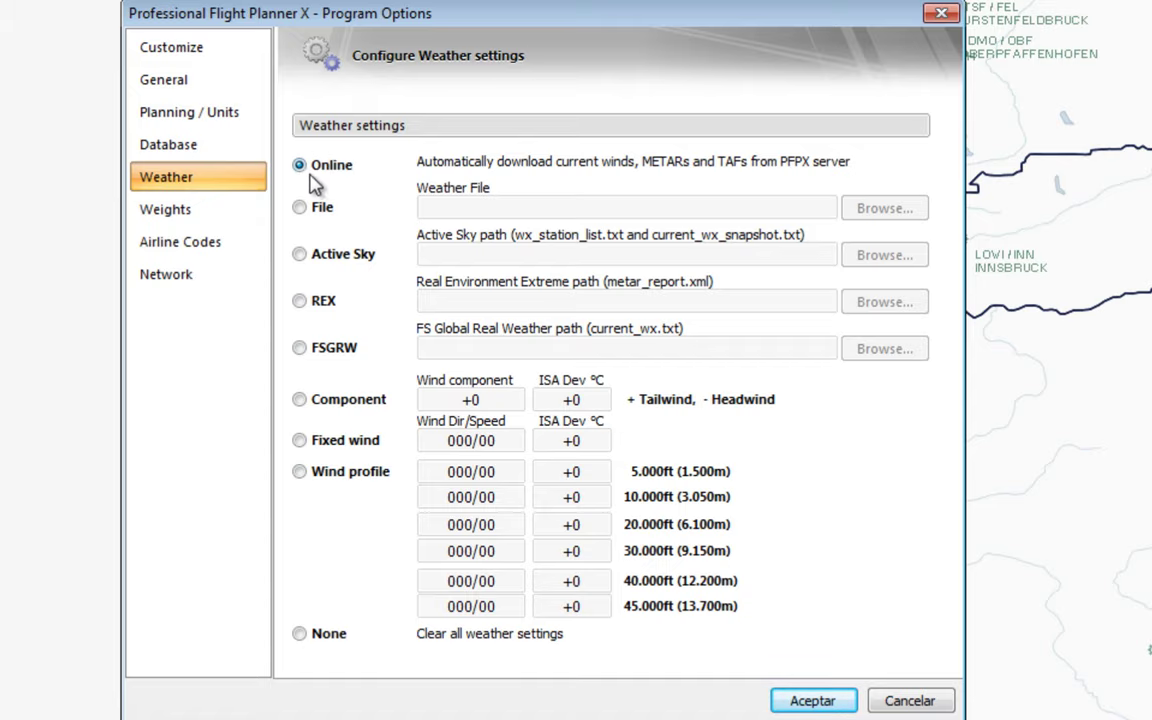
# Show the General page with version 1.14 and the server subscription status
pyautogui.click(181, 82)
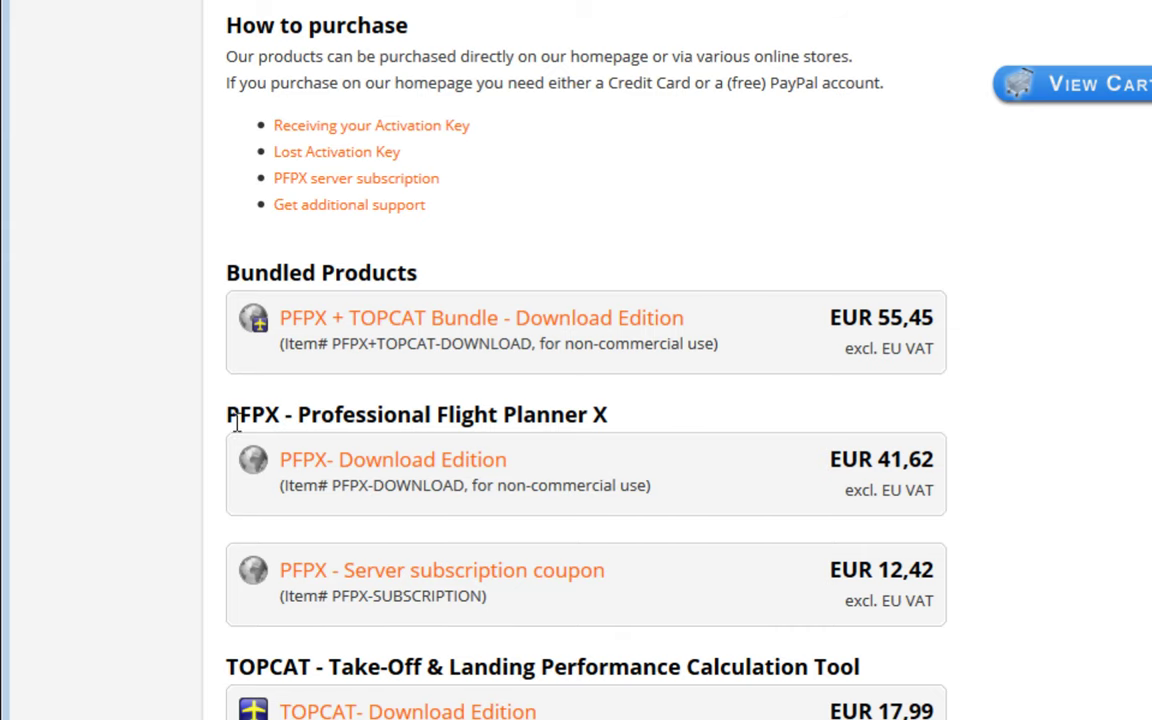
pyautogui.moveTo(236, 424); pyautogui.dragTo(583, 414)
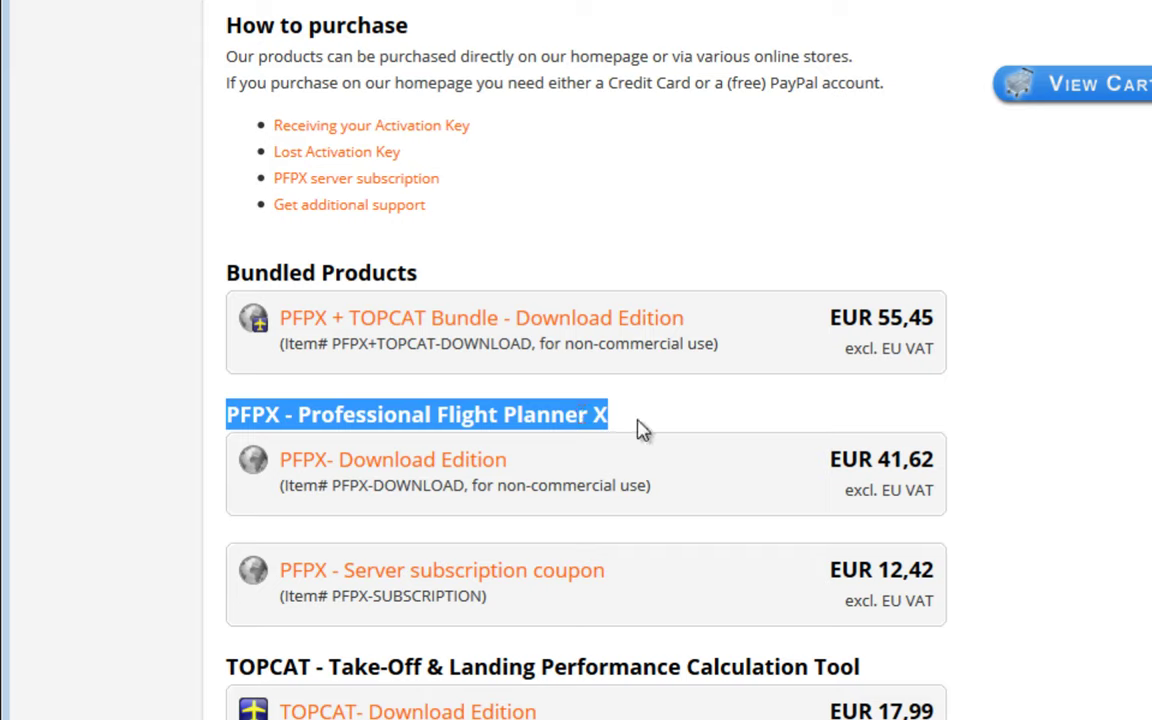
pyautogui.moveTo(606, 570); pyautogui.dragTo(279, 572)
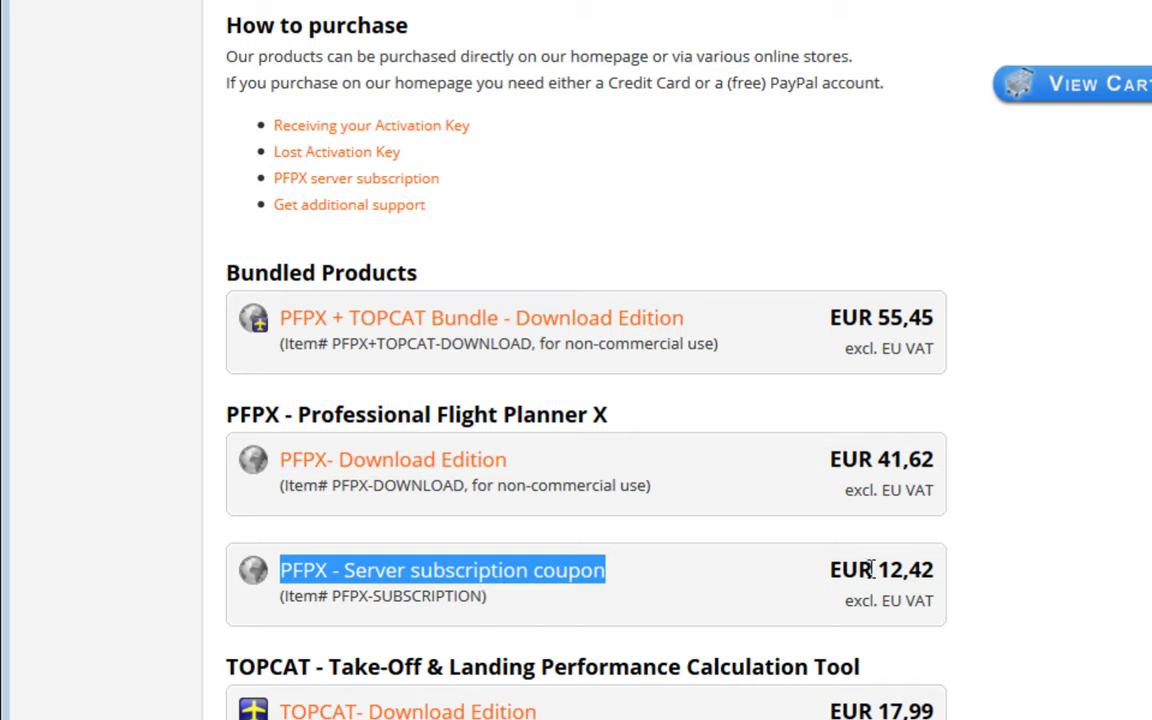
pyautogui.moveTo(828, 572); pyautogui.dragTo(941, 578)
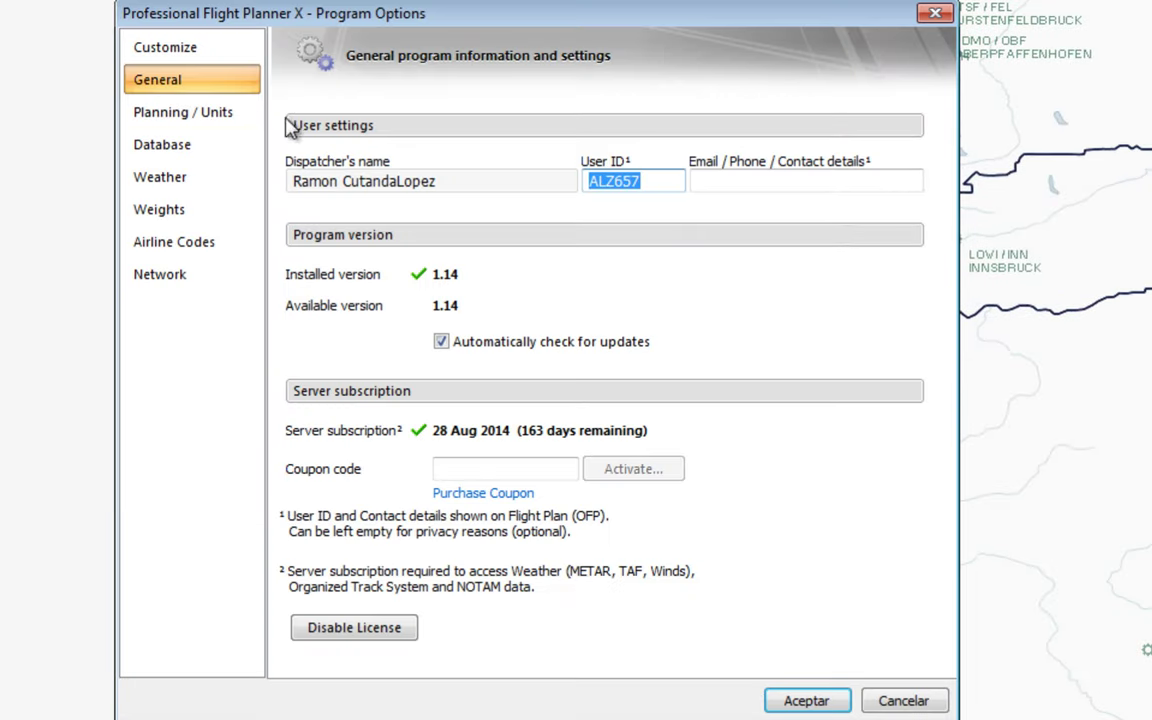
# On the Weather settings page, select Active Sky as the weather source instead of Online
pyautogui.click(125, 178)
pyautogui.click(293, 254)
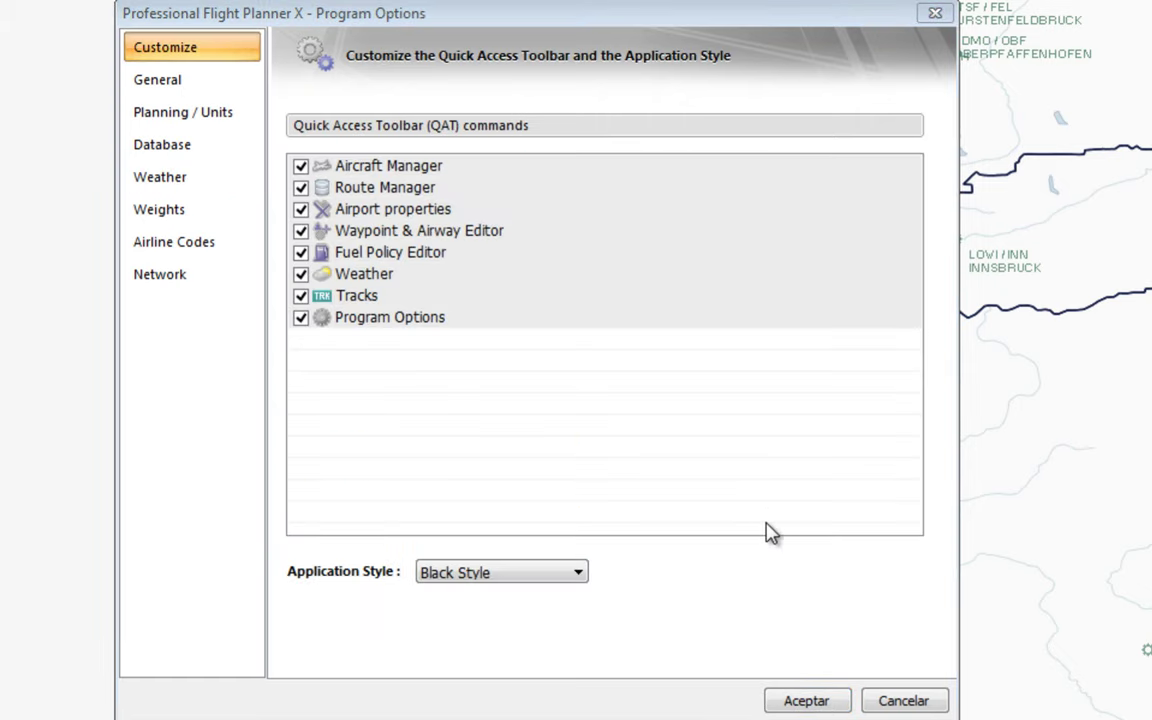
pyautogui.click(203, 185)
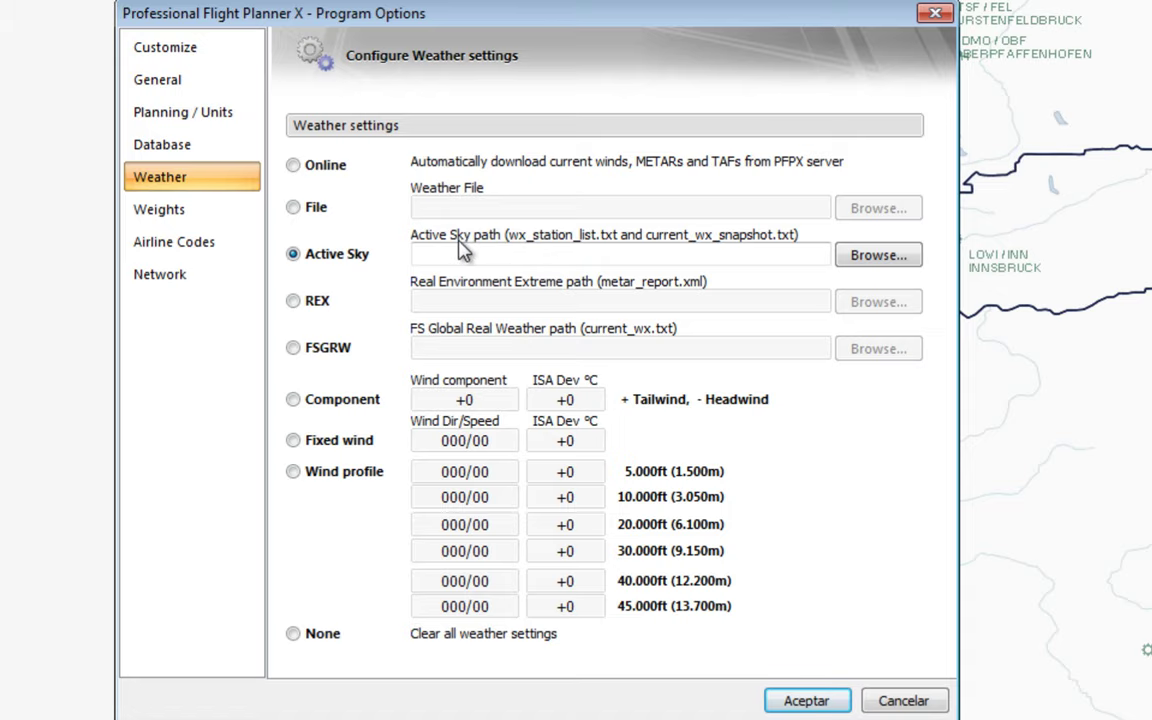
# Set the Active Sky path to the AppData\Roaming\Hifi\ASNFSX\Weather folder
pyautogui.click(878, 257)
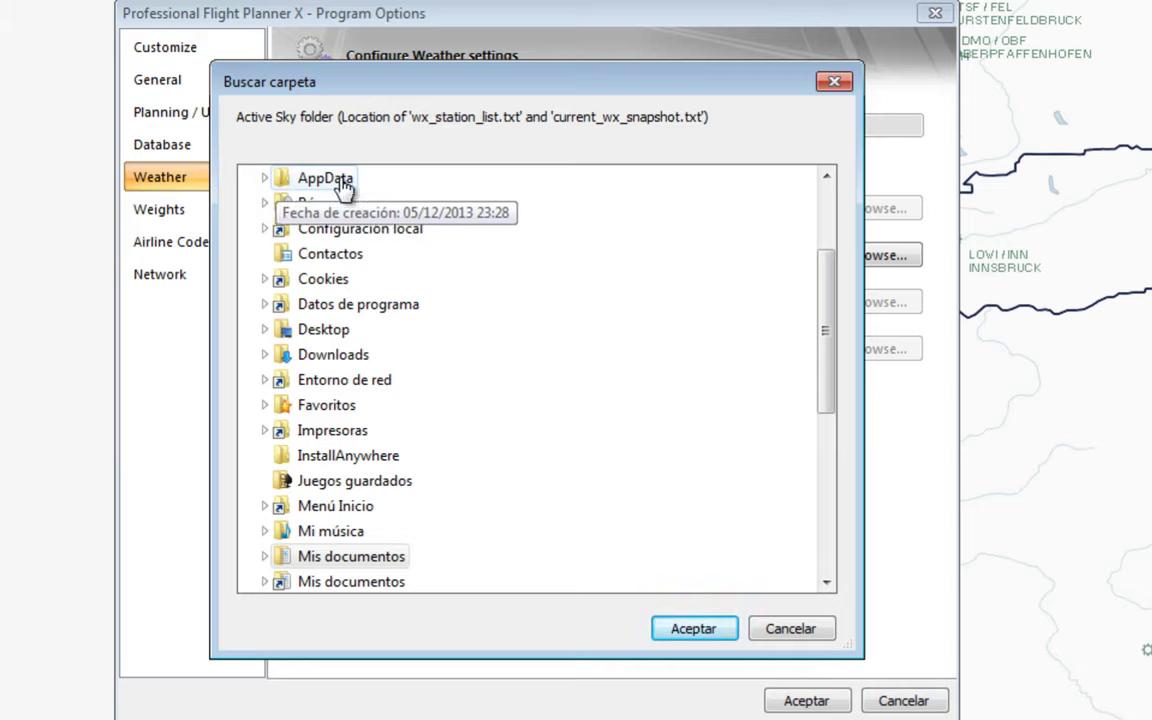
pyautogui.click(265, 179)
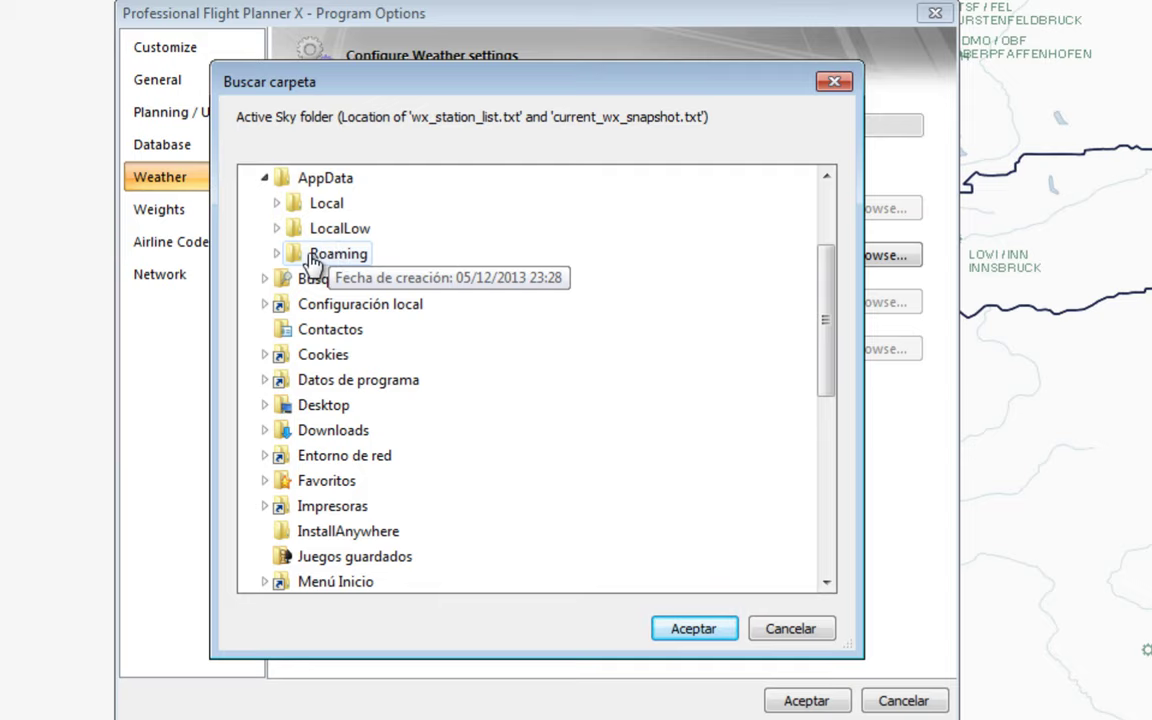
pyautogui.click(276, 254)
pyautogui.scroll(-1, 385, 300)
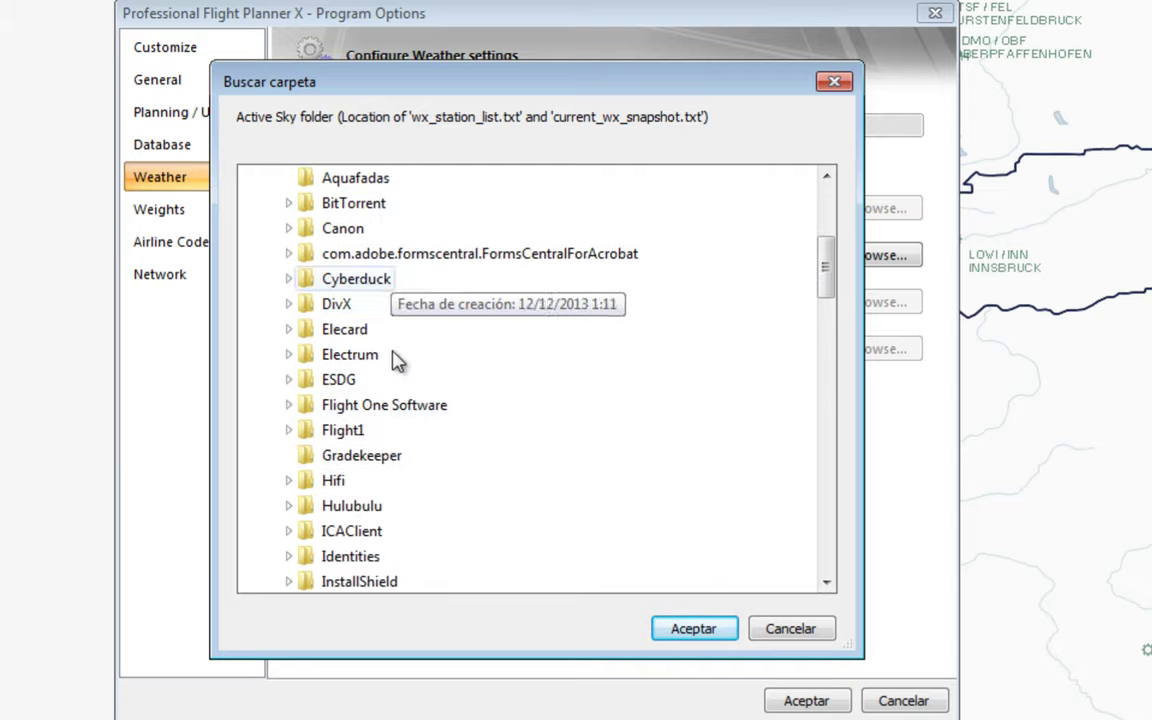
pyautogui.click(328, 484)
pyautogui.scroll(-1, 364, 400)
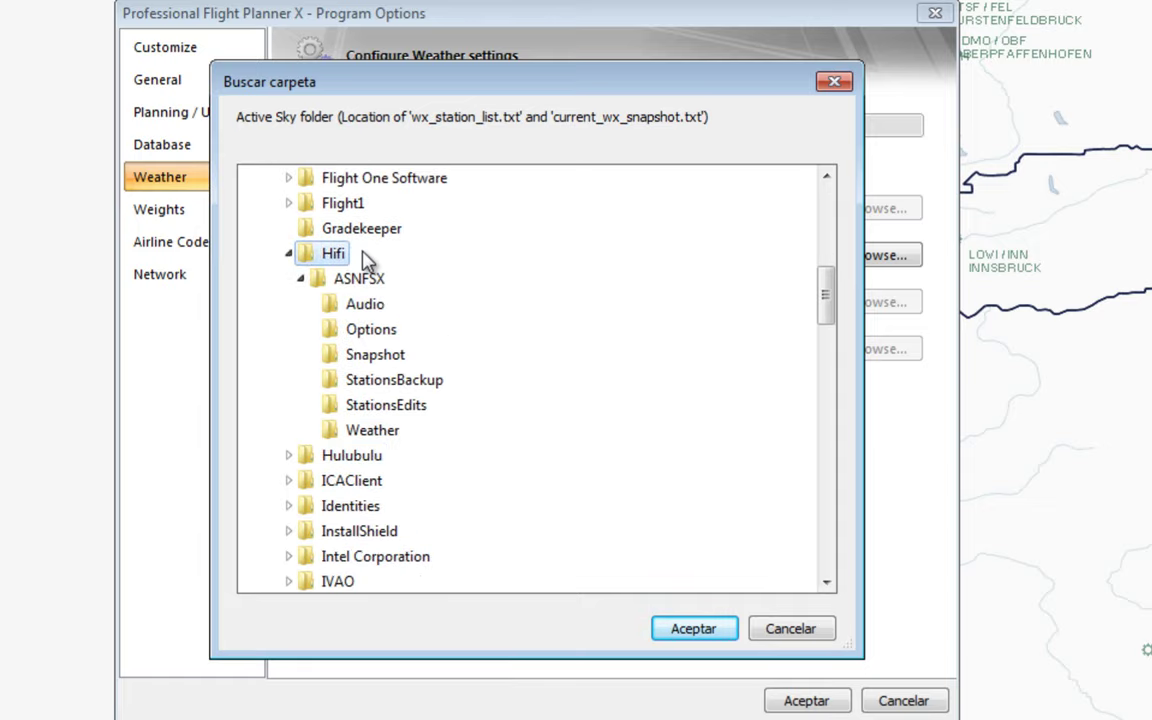
pyautogui.click(375, 436)
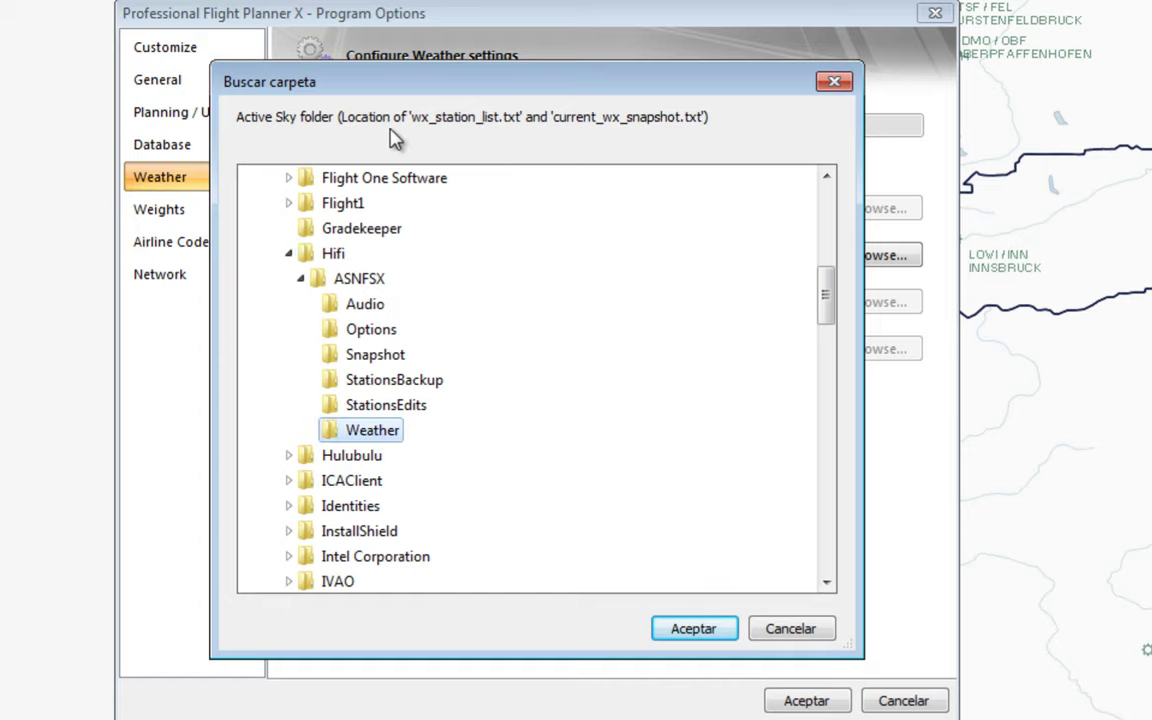
pyautogui.click(697, 632)
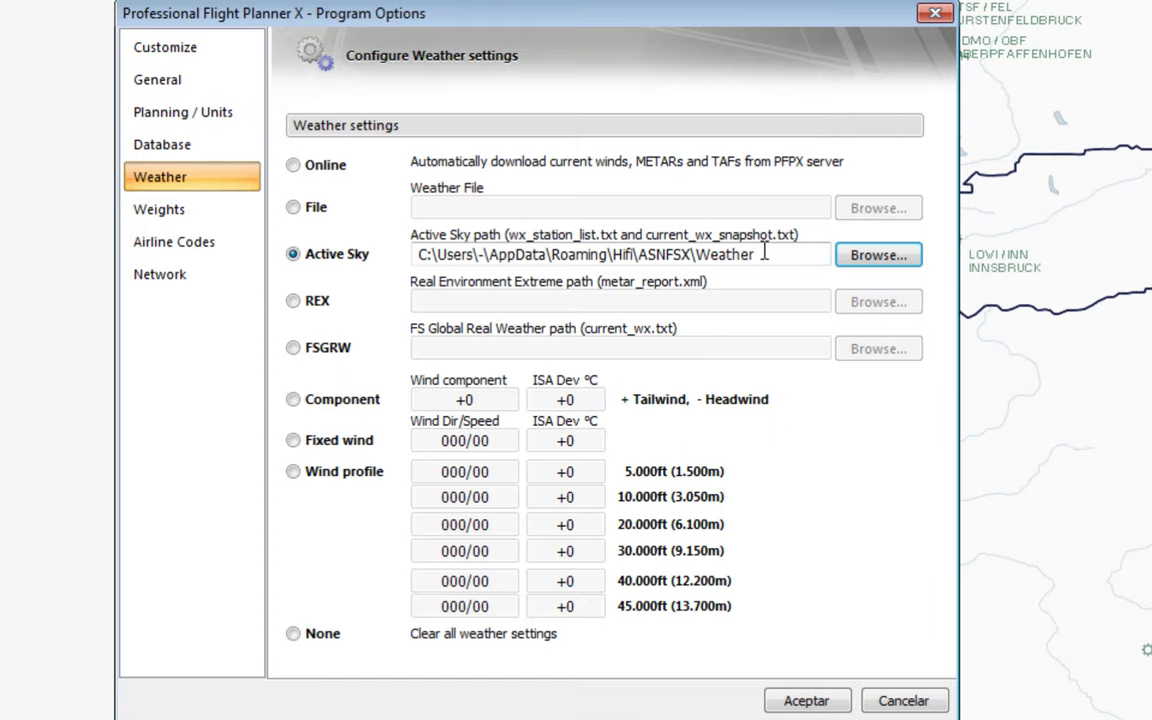
pyautogui.moveTo(769, 255); pyautogui.dragTo(437, 262)
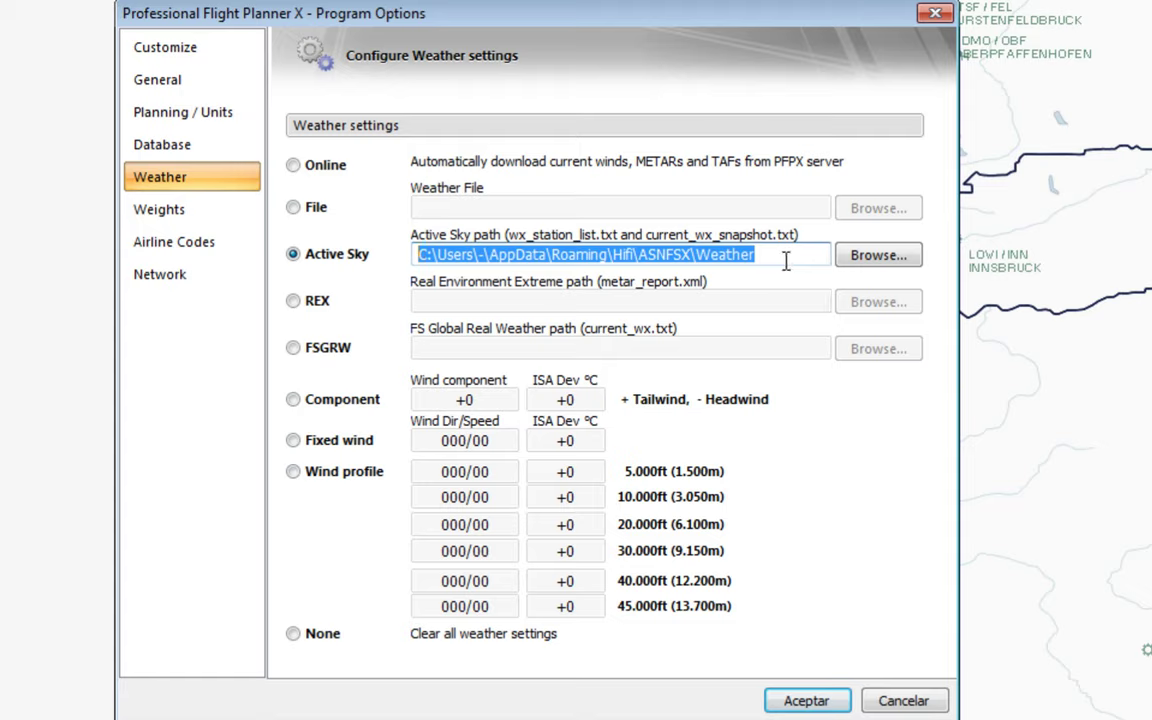
# Select REX as the weather source and browse its path to the FSX (E:) drive
pyautogui.click(303, 308)
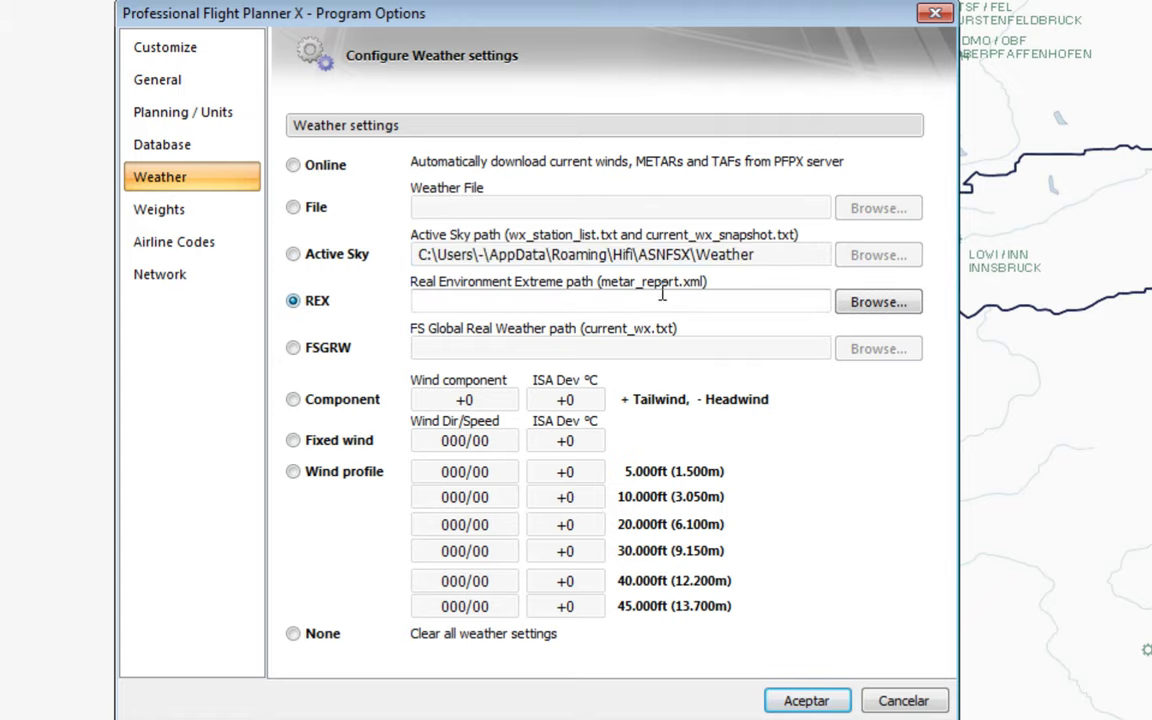
pyautogui.click(879, 302)
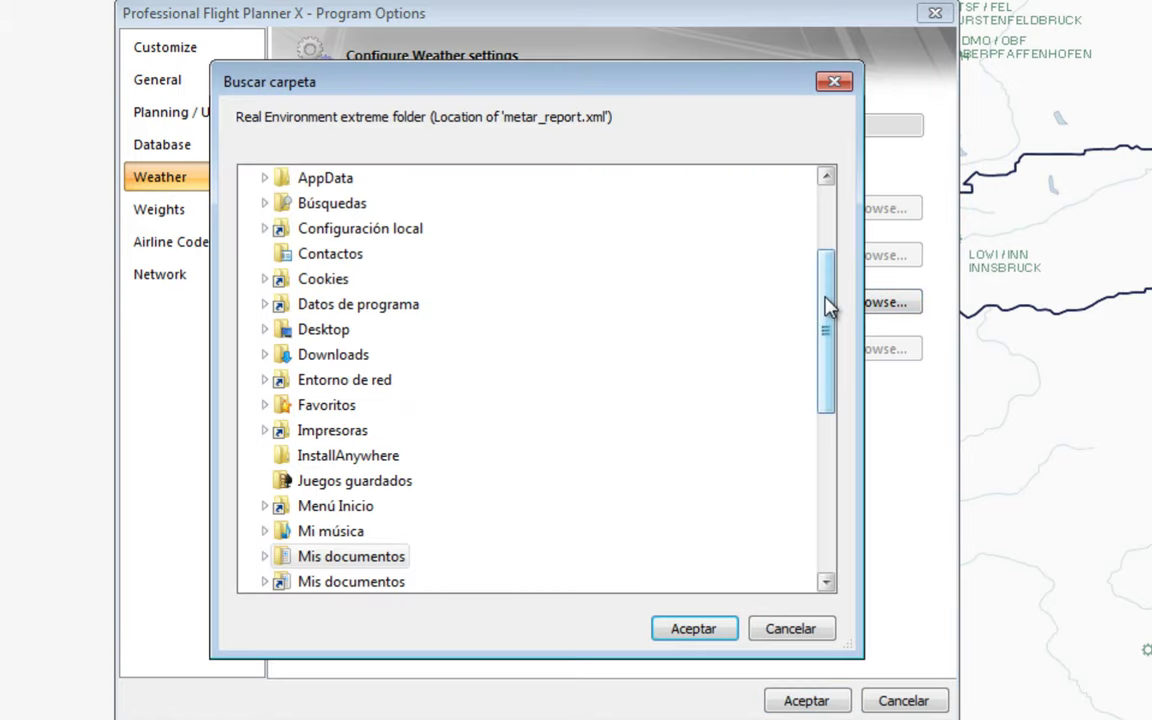
pyautogui.moveTo(825, 309); pyautogui.dragTo(860, 496)
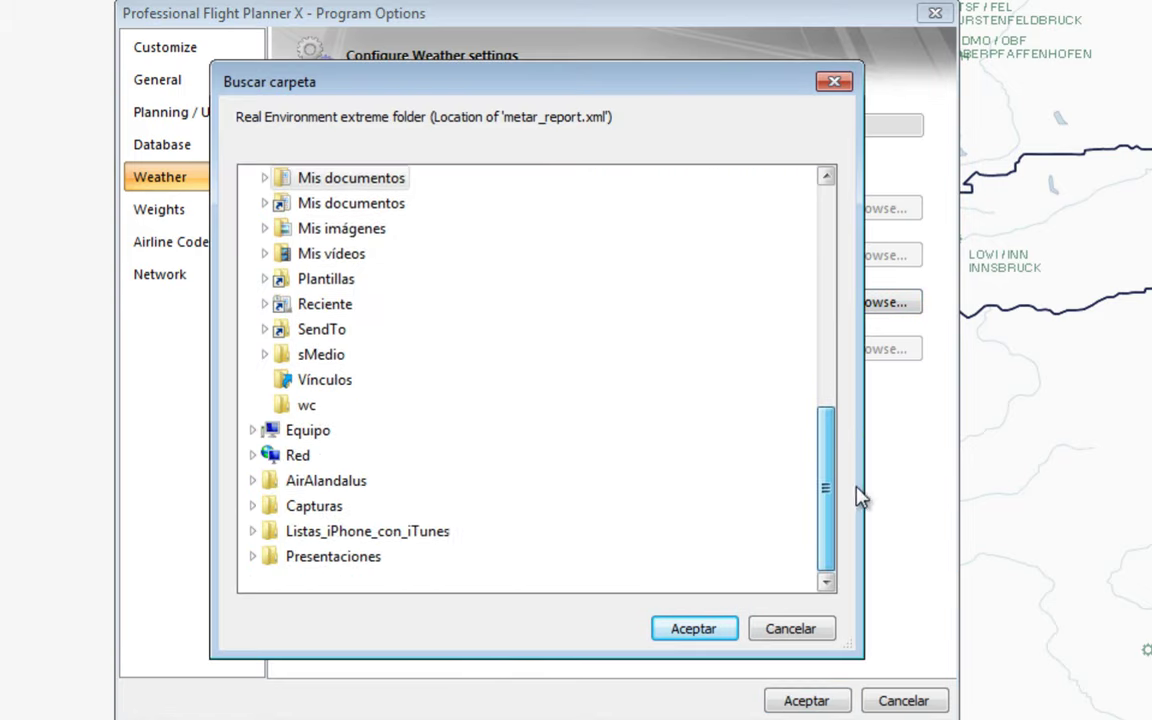
pyautogui.click(251, 433)
pyautogui.scroll(-2, 390, 403)
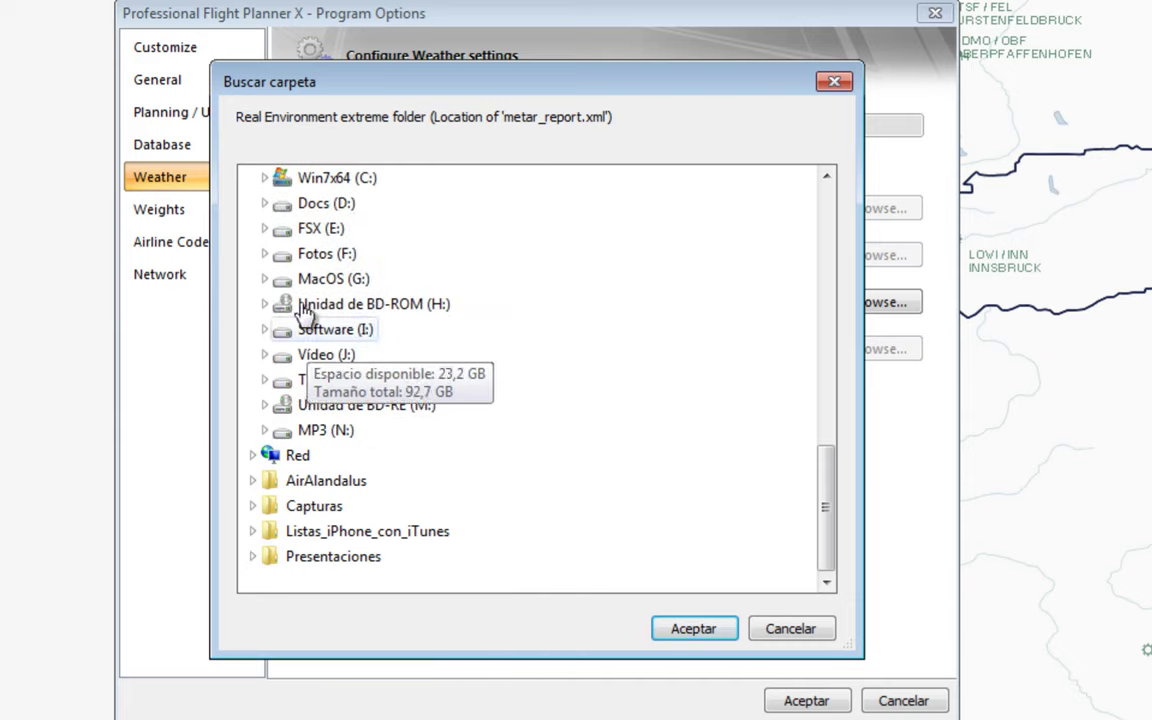
pyautogui.click(264, 229)
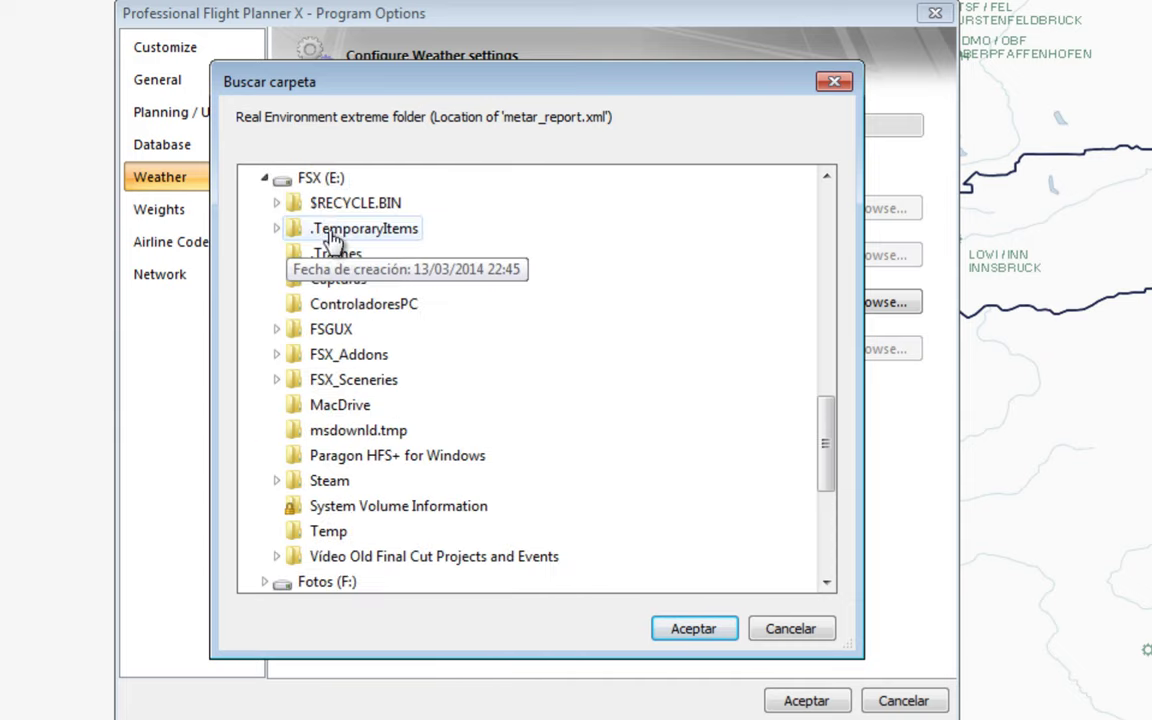
# Set the REX path to E:\FSX_Addons\REX Essential Plus\MetarXML
pyautogui.doubleClick(319, 356)
pyautogui.scroll(-9, 365, 370)
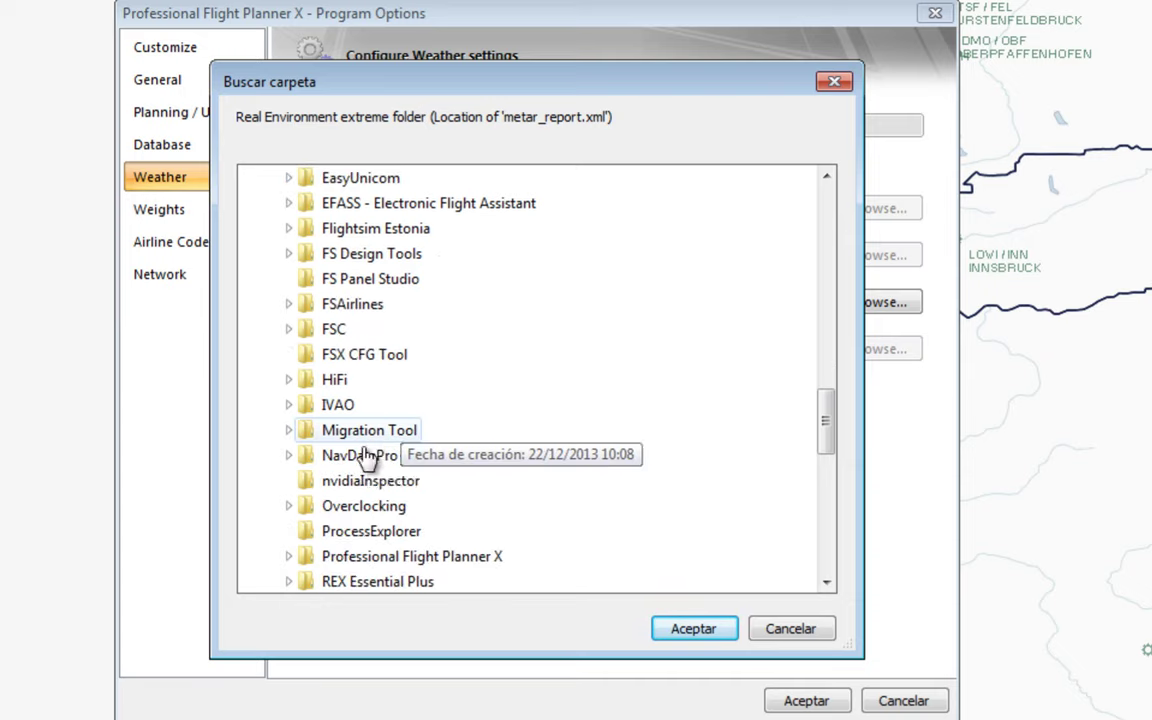
pyautogui.scroll(1, 376, 440)
pyautogui.scroll(-1, 380, 445)
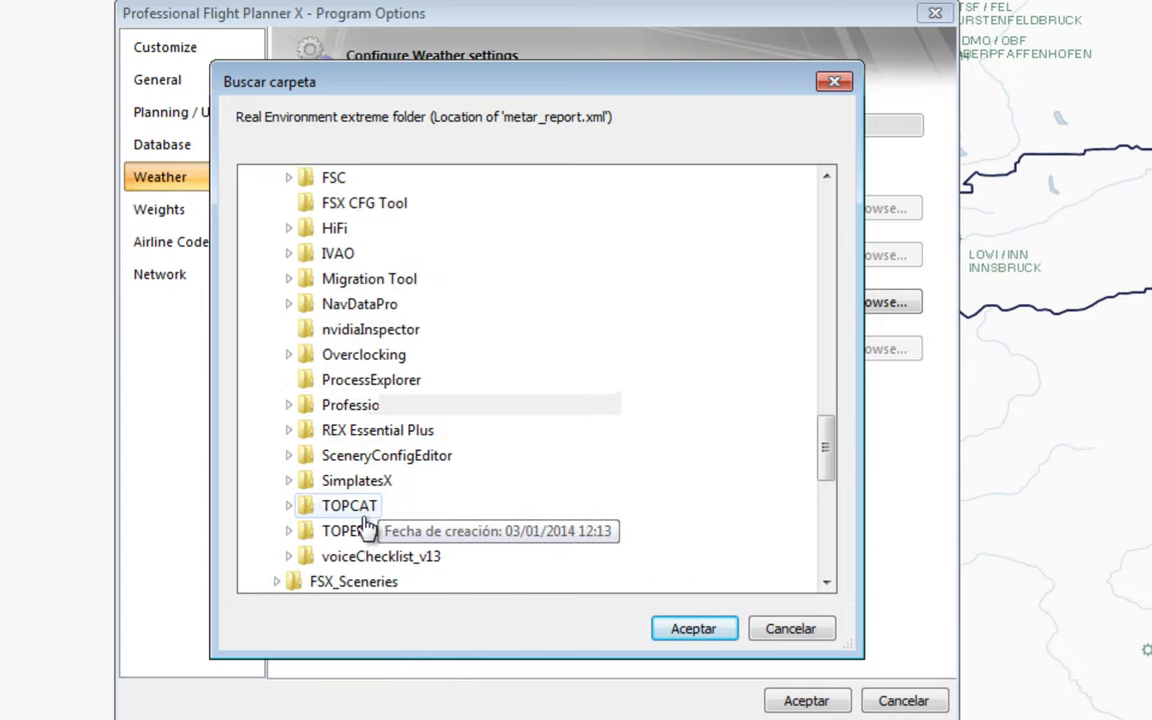
pyautogui.doubleClick(383, 440)
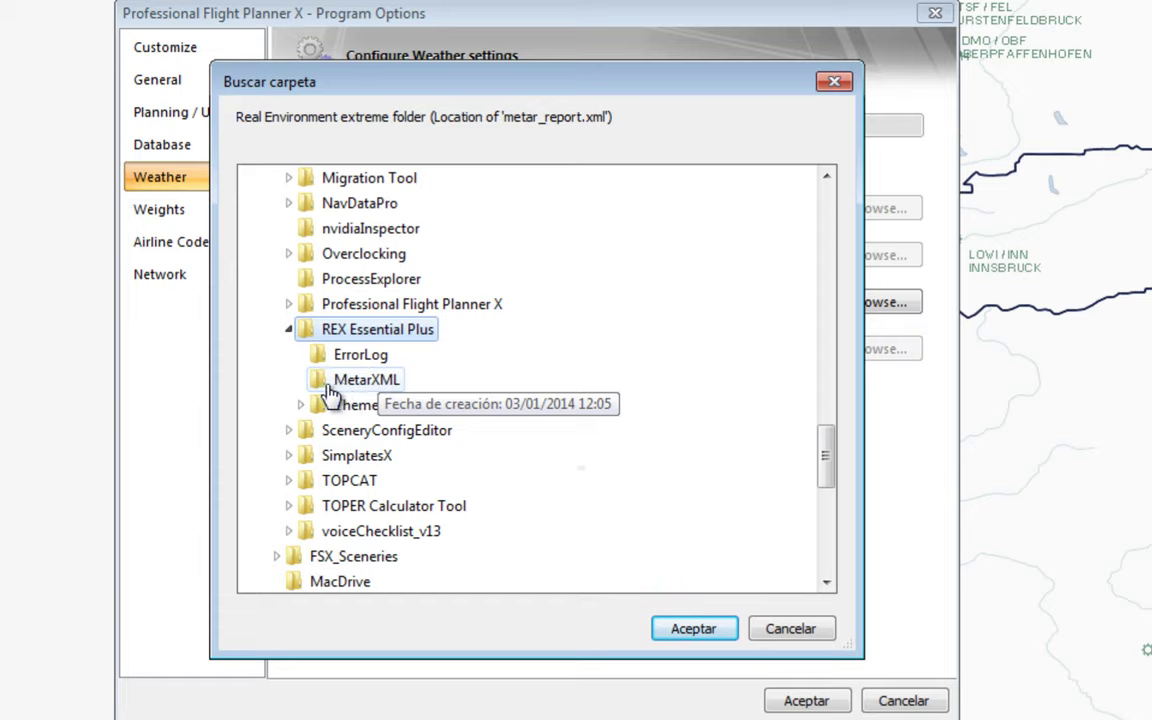
pyautogui.click(350, 385)
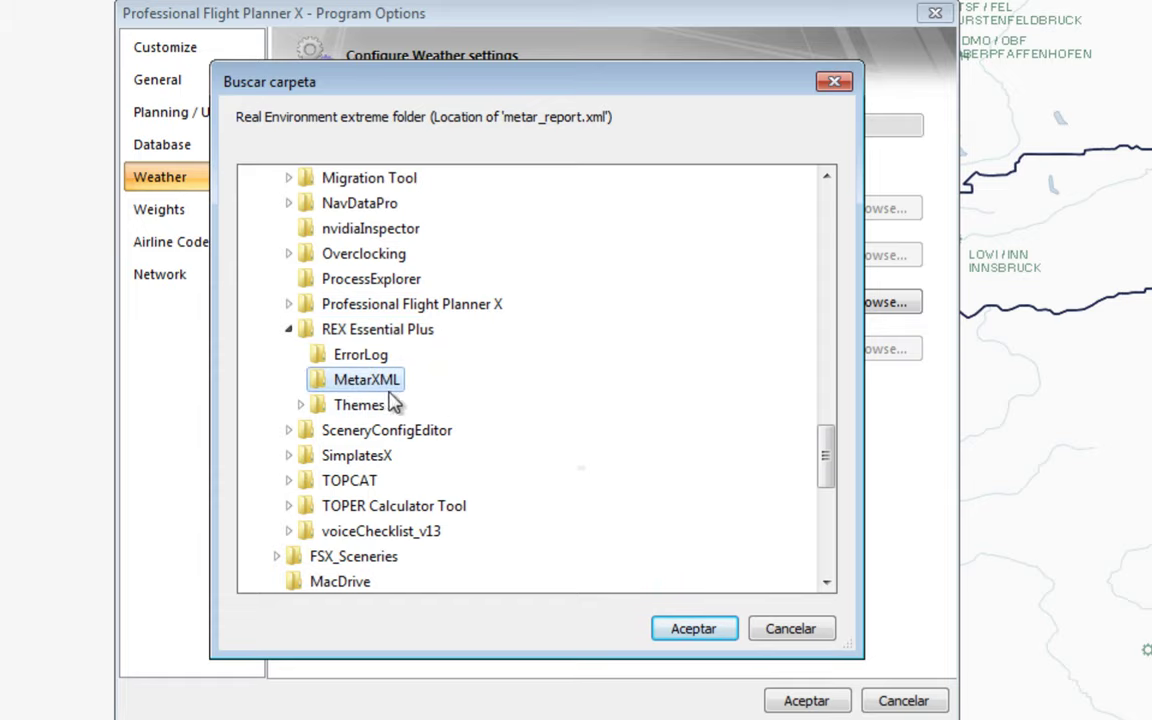
pyautogui.click(694, 629)
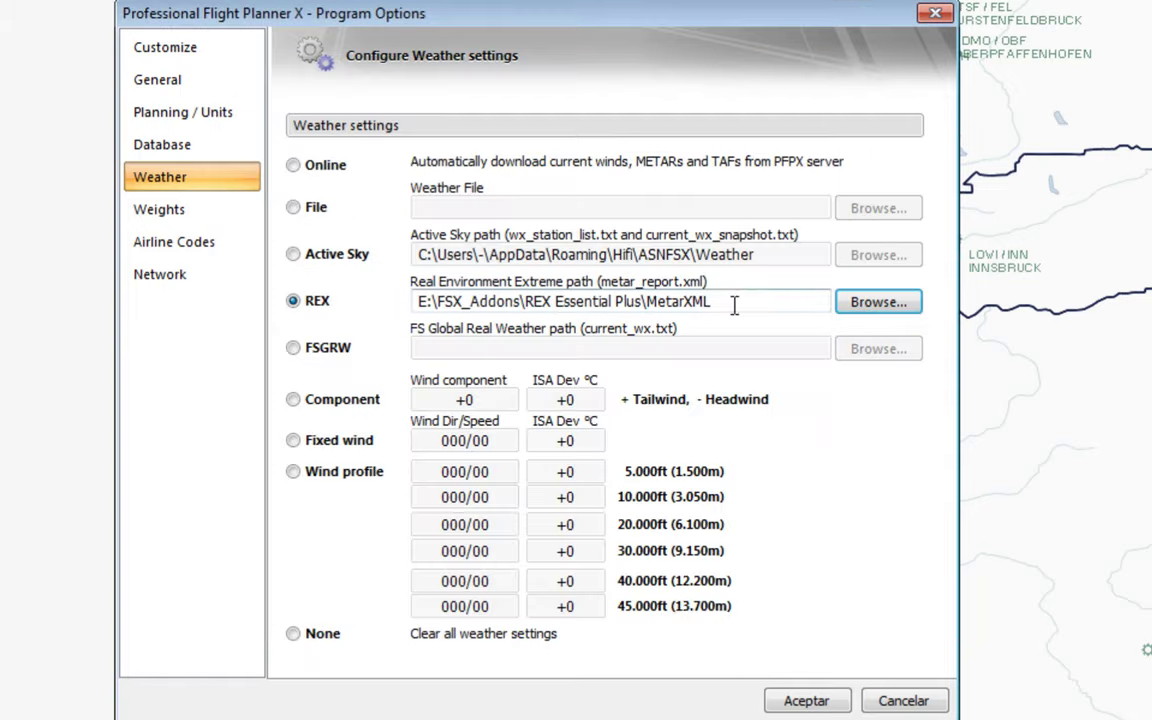
# Restore Active Sky as the weather source and show the Weights settings
pyautogui.moveTo(733, 301); pyautogui.dragTo(650, 302)
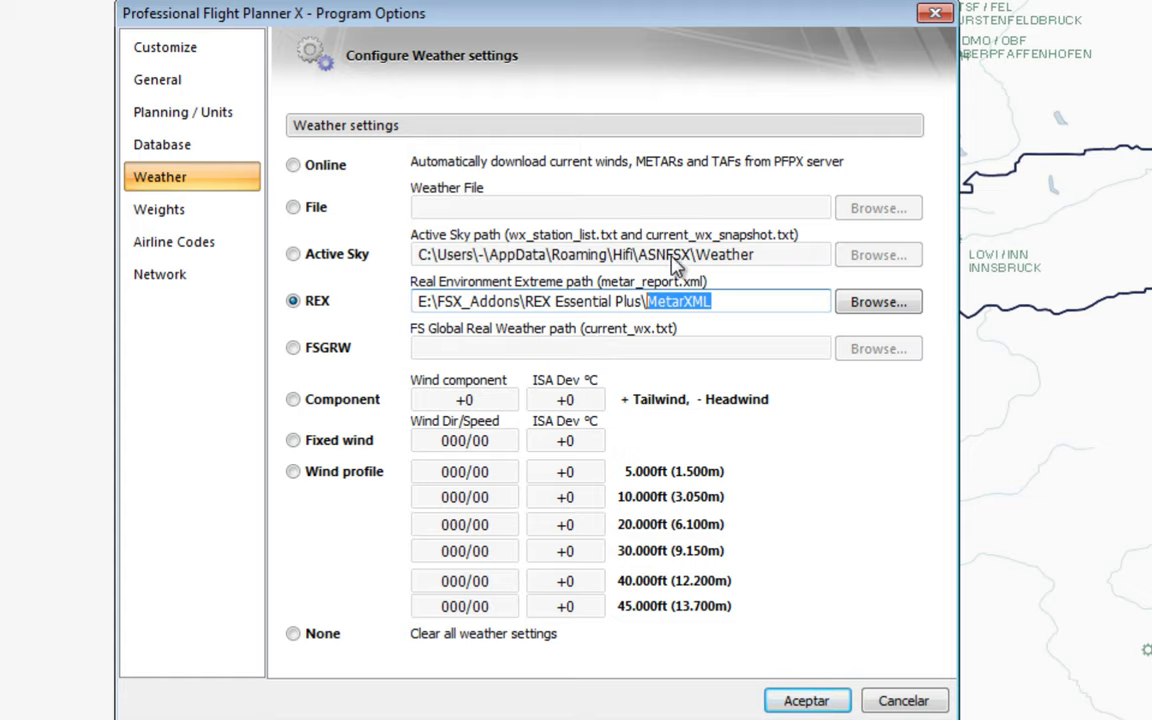
pyautogui.click(288, 254)
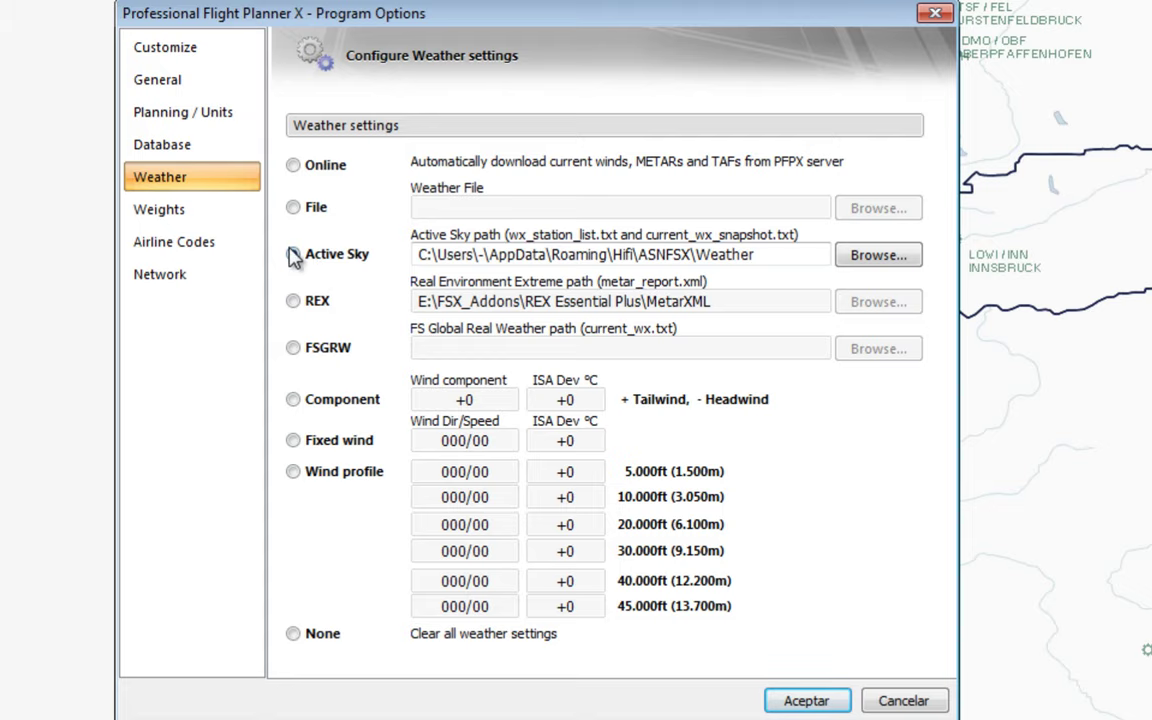
pyautogui.click(160, 210)
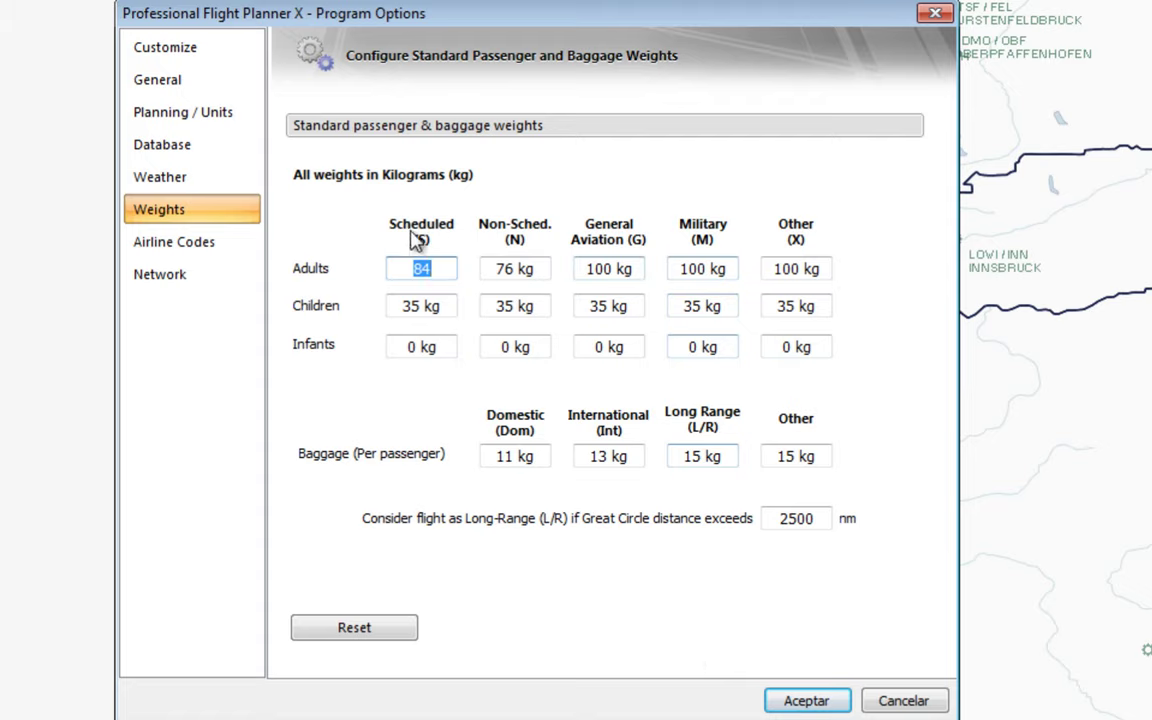
# In Airline Codes, rename ICAO code ALZ from Alta Flights to Air AlAndalus
pyautogui.click(174, 241)
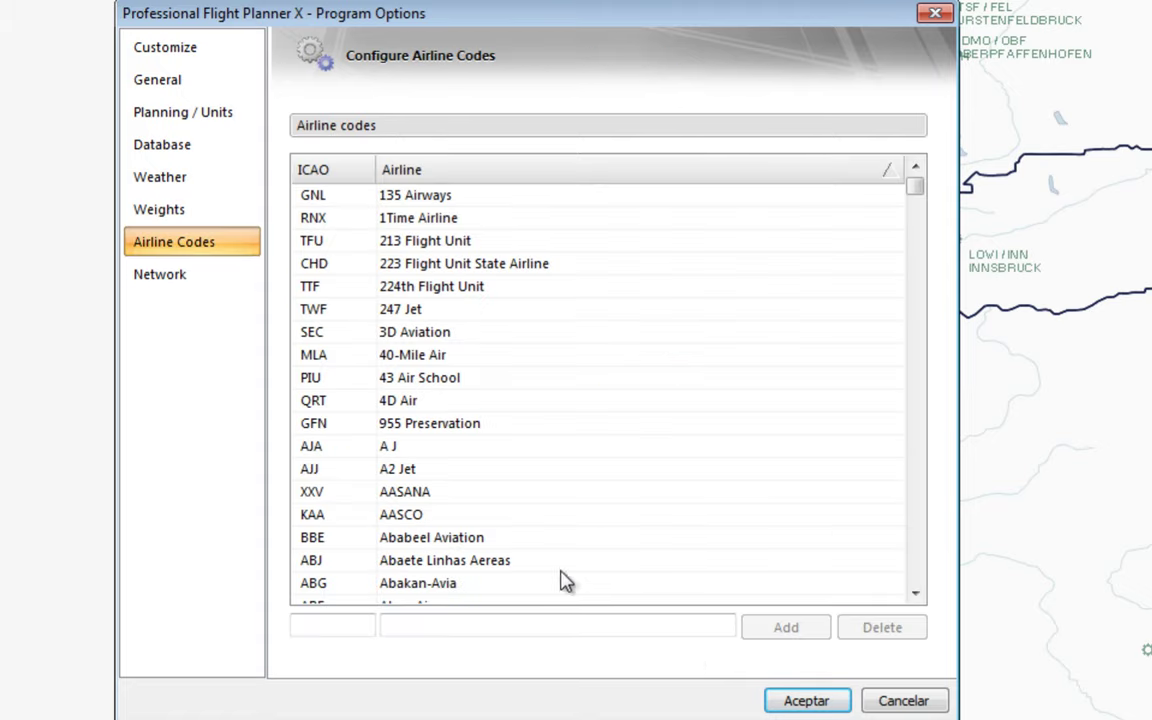
pyautogui.click(336, 627)
pyautogui.write('ALZ')
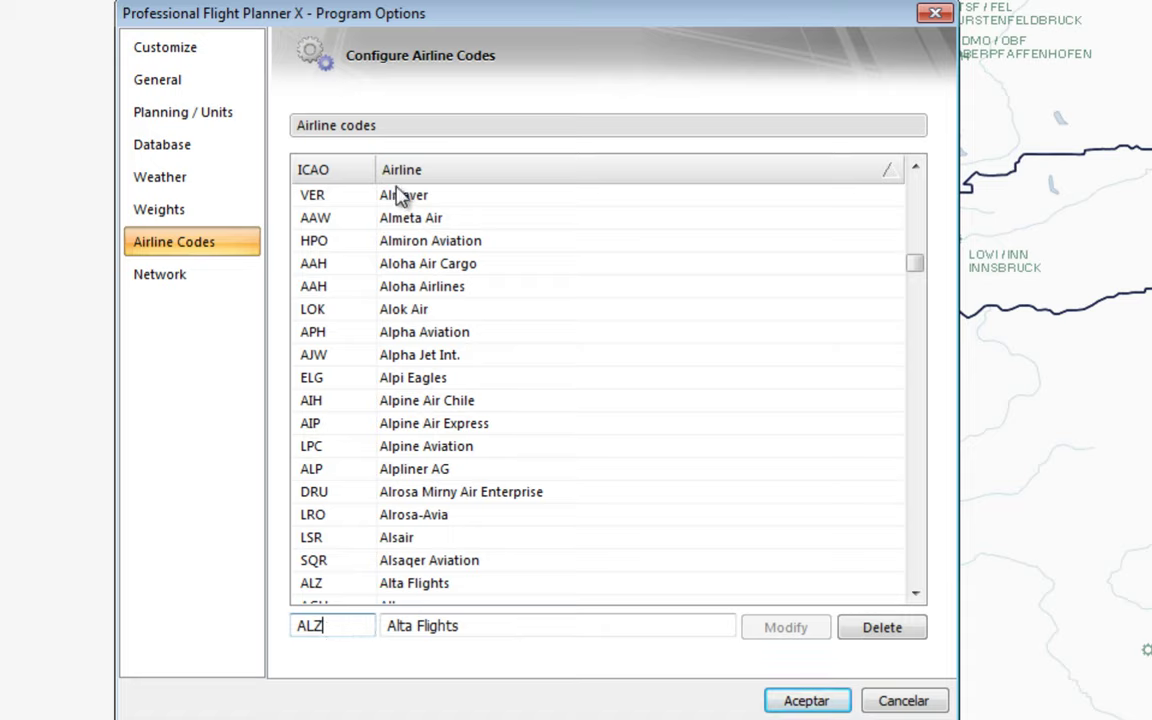
pyautogui.click(472, 627)
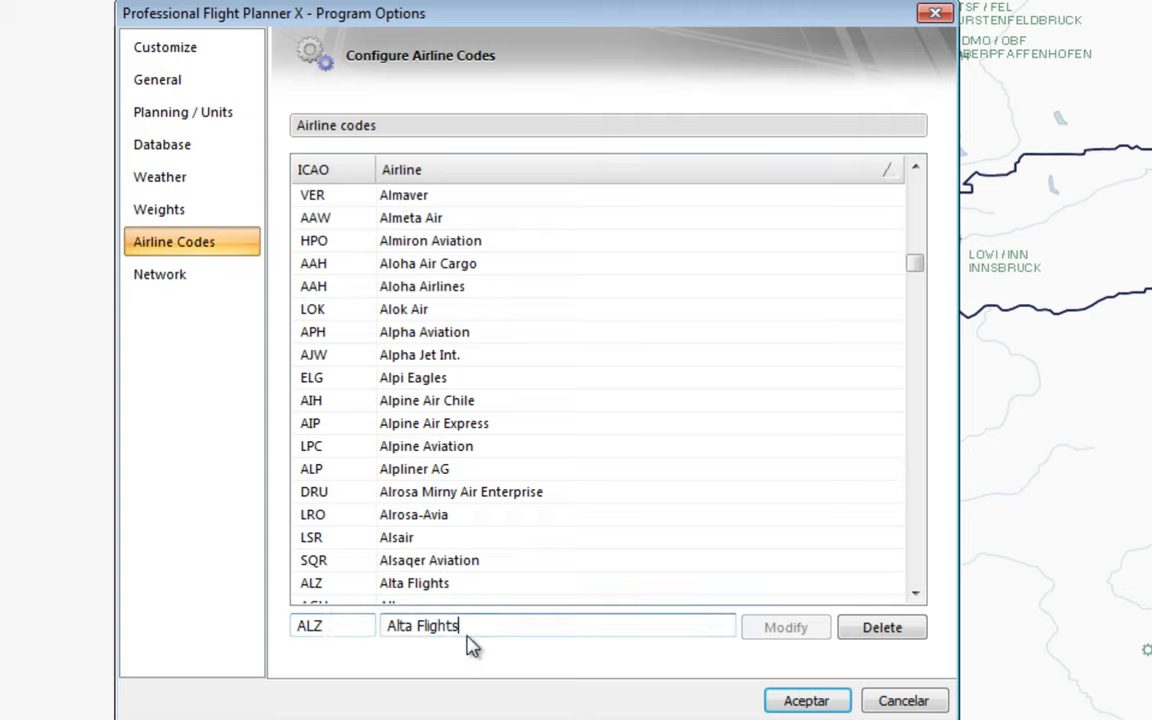
pyautogui.moveTo(489, 627); pyautogui.dragTo(288, 627)
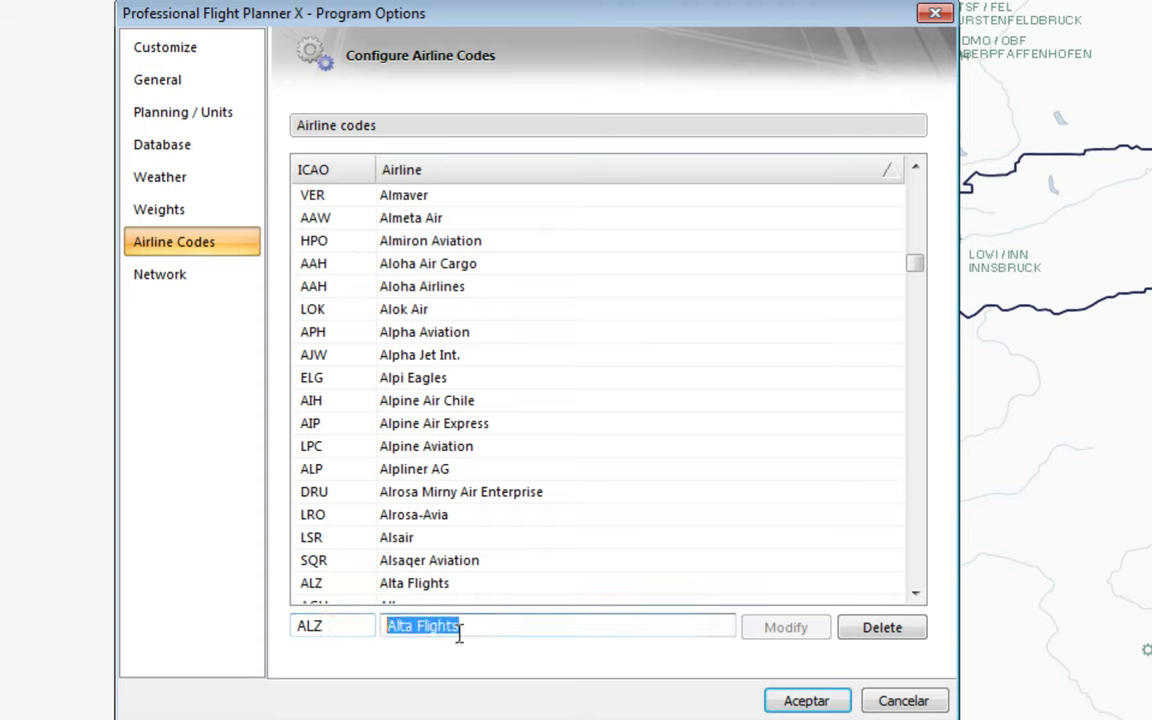
pyautogui.write('AlAndalus')
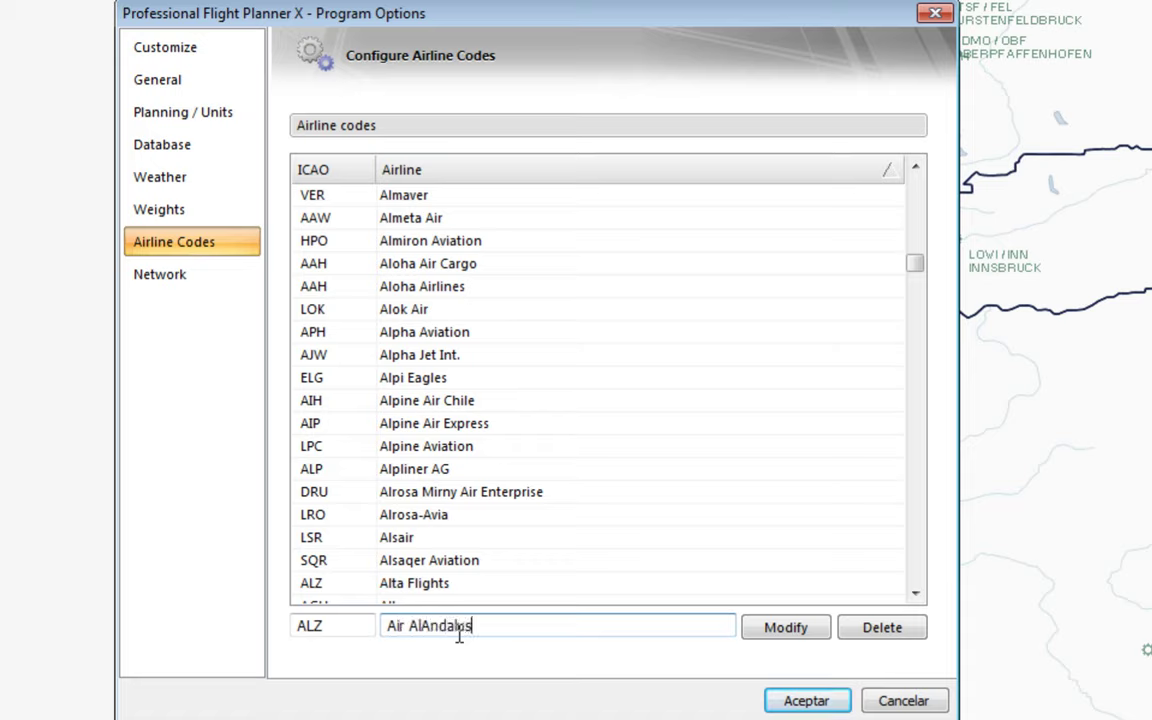
pyautogui.click(772, 630)
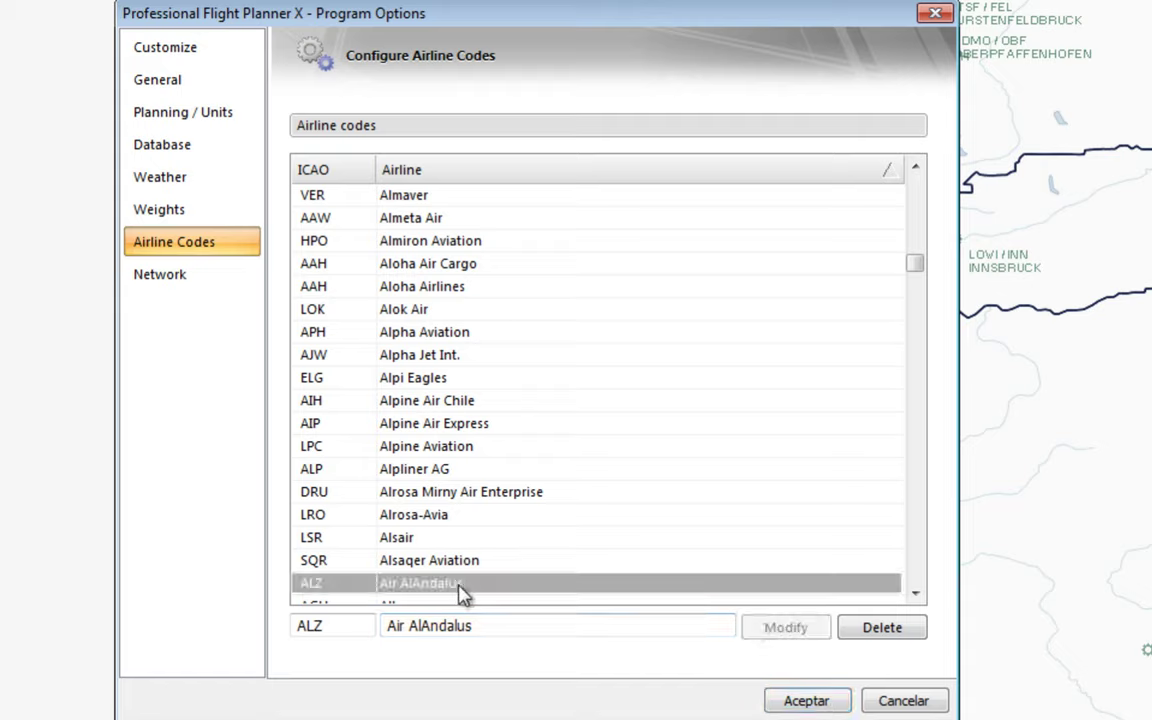
# Show the Network page with the VATSIM and IVAO server URLs and proxy options
pyautogui.click(168, 282)
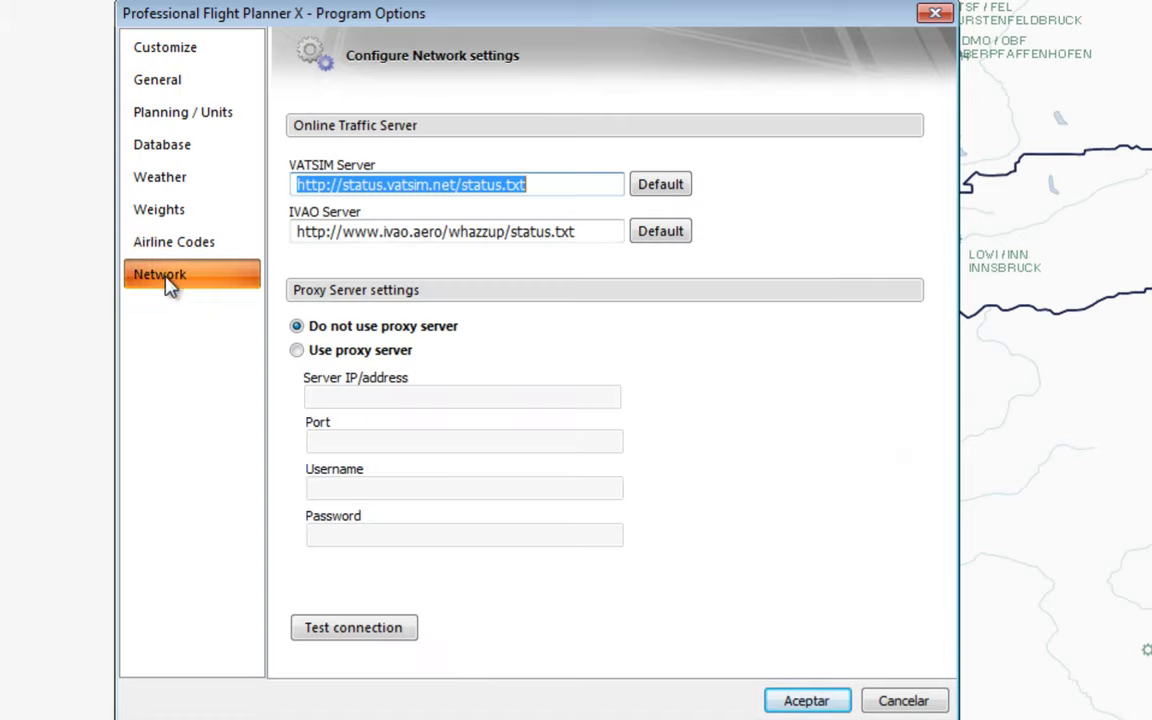